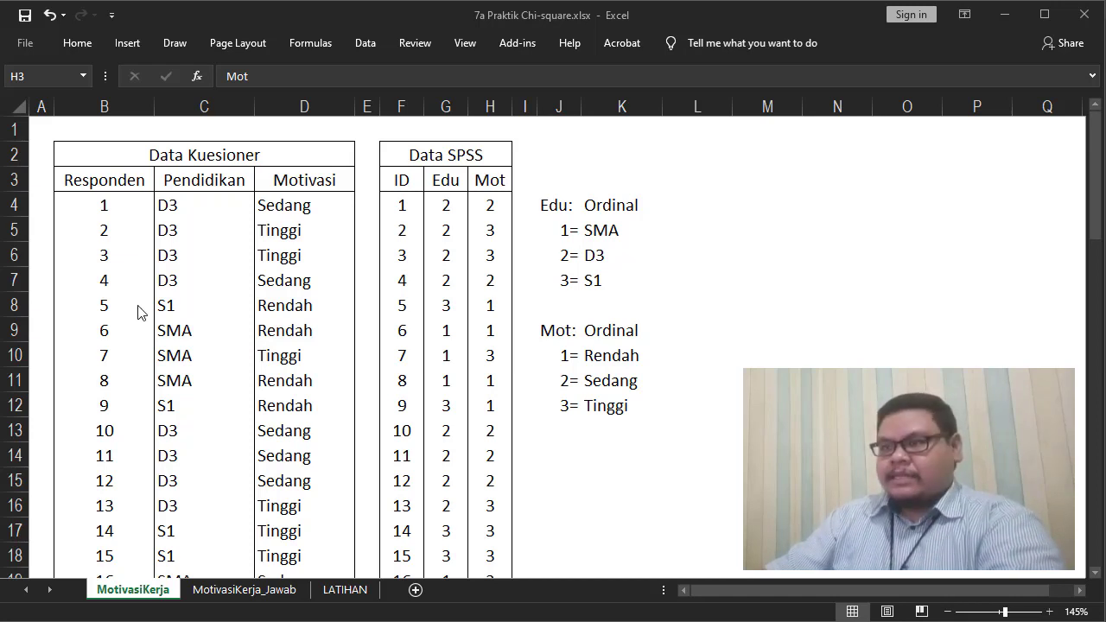
Examine the Responden, Pendidikan and Motivasi columns of the Data Kuesioner table.
left_click(125, 215)
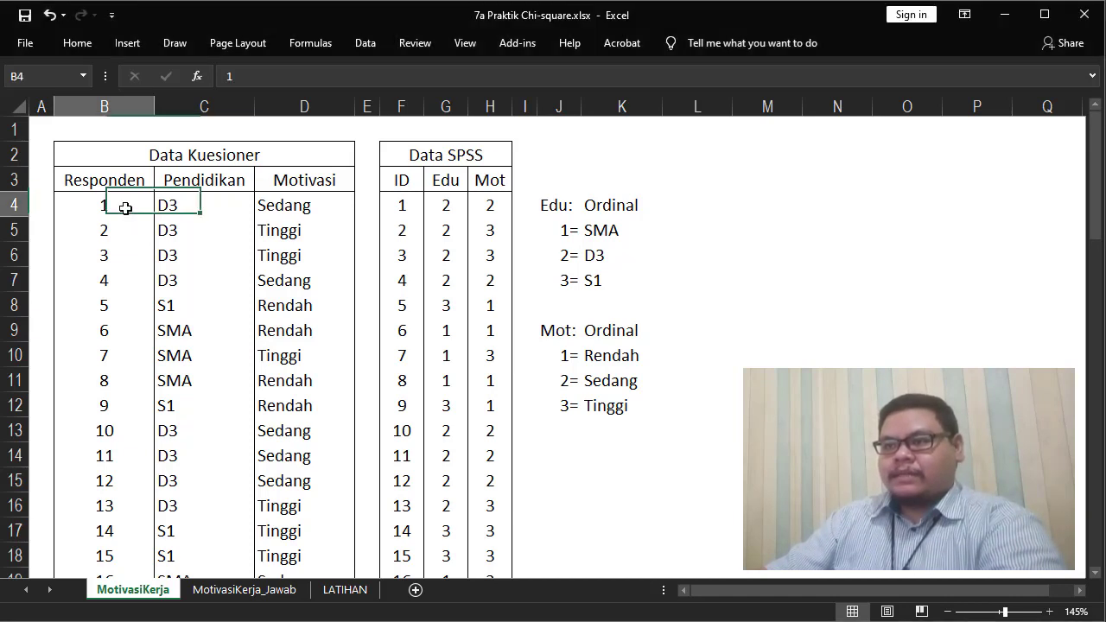
left_click(121, 184)
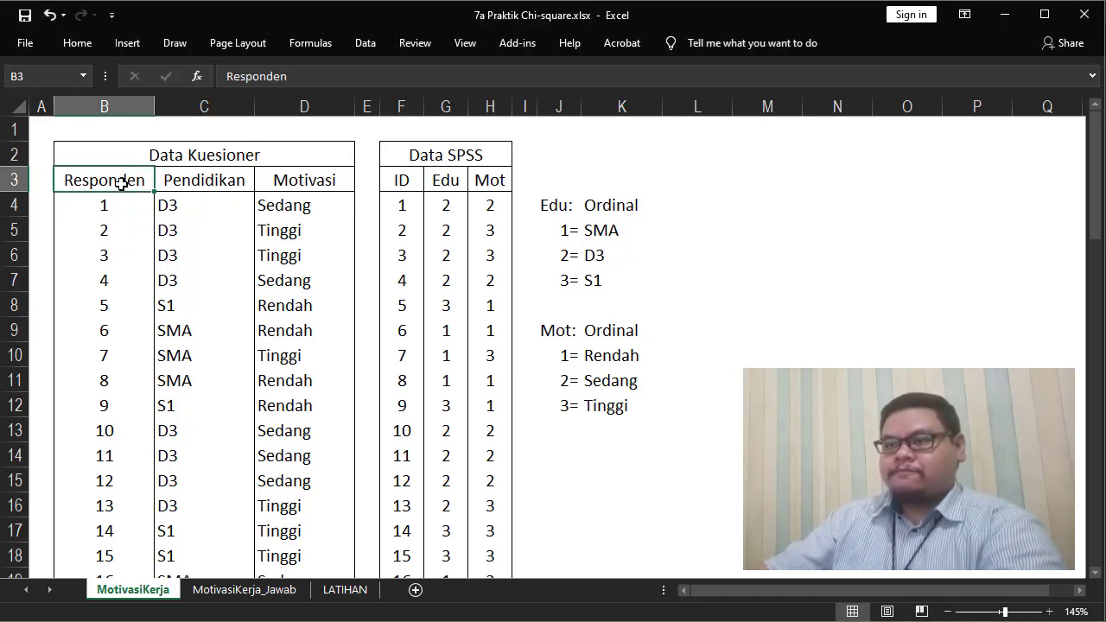
key("ctrl+Down")
key("ctrl+Up")
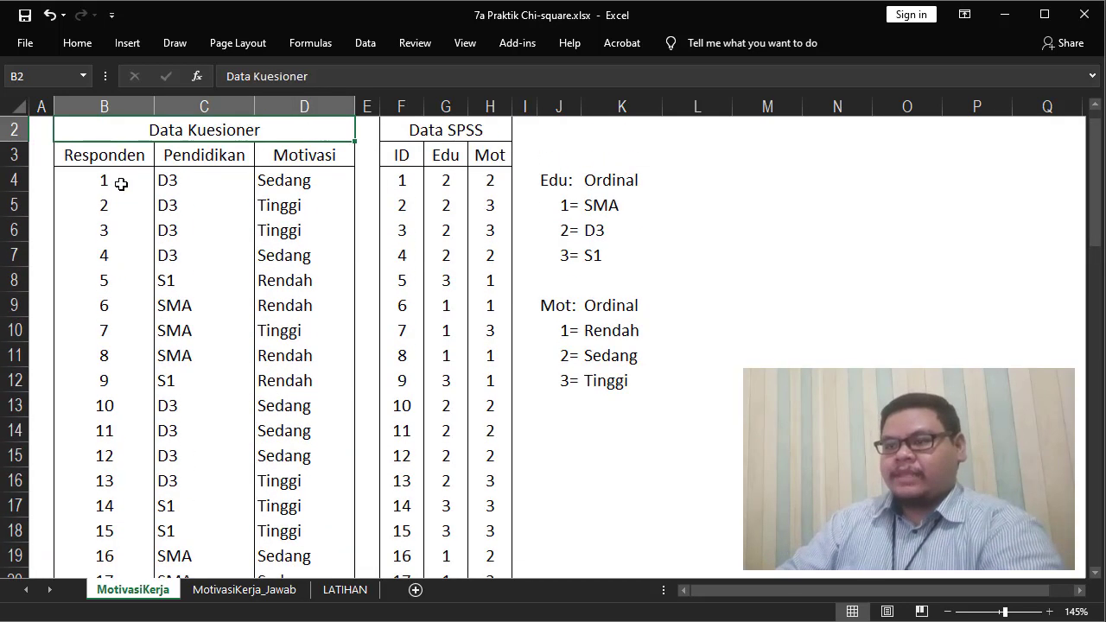
key("Down")
key("Right")
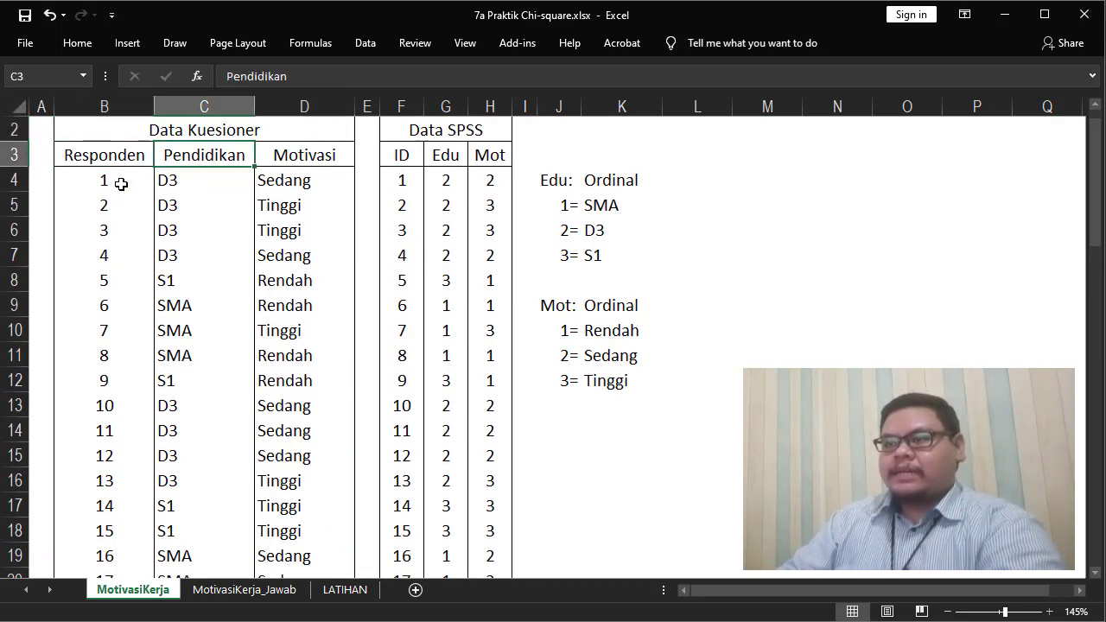
key("Right")
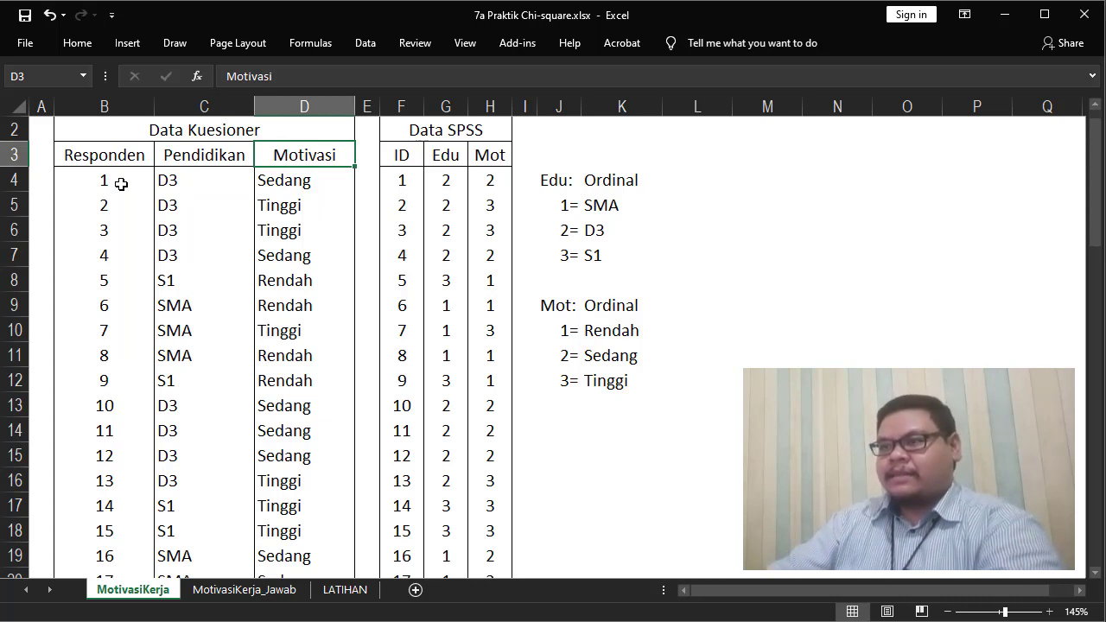
Examine the Edu and Mot columns of the Data SPSS table down to the last respondent.
key("Right")
key("Right")
key("Right")
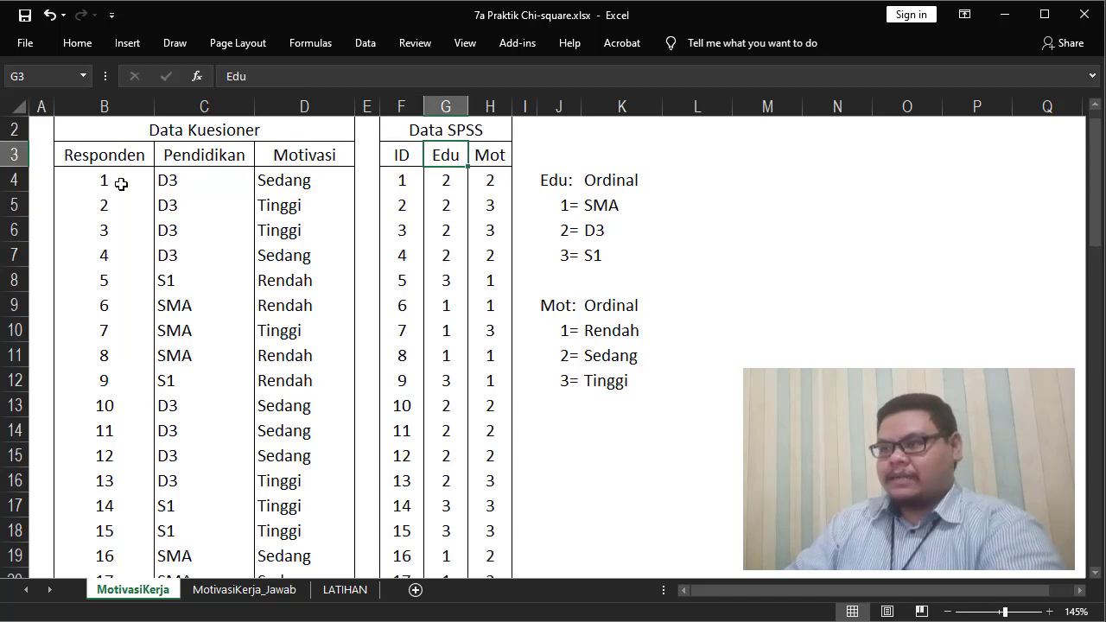
key("Right")
key("Left")
key("Down")
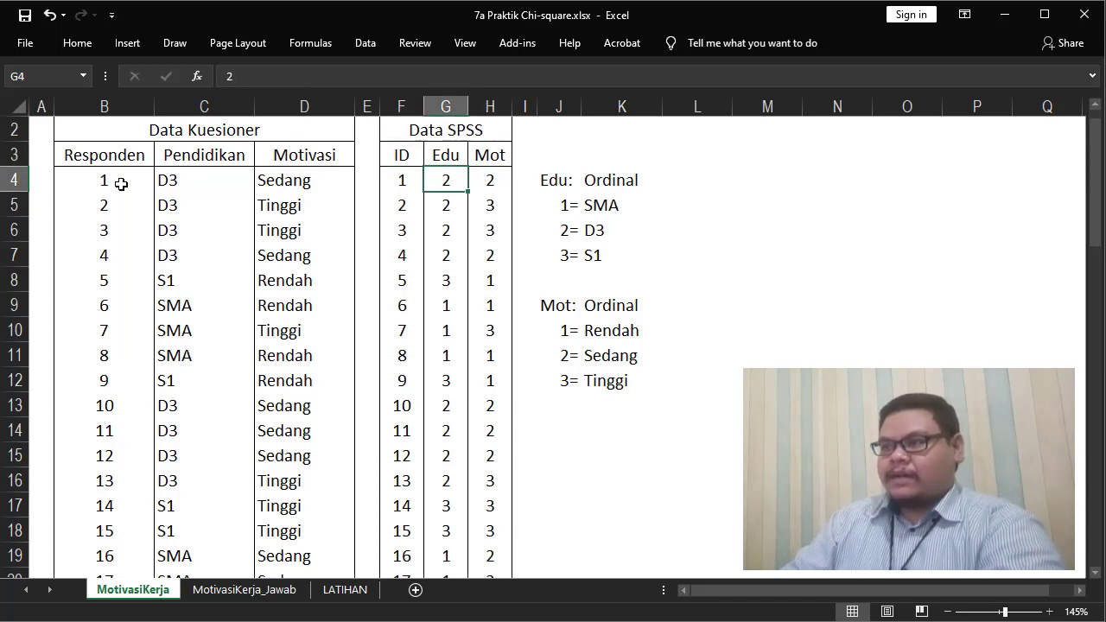
key("shift+Right")
key("ctrl+shift+Down")
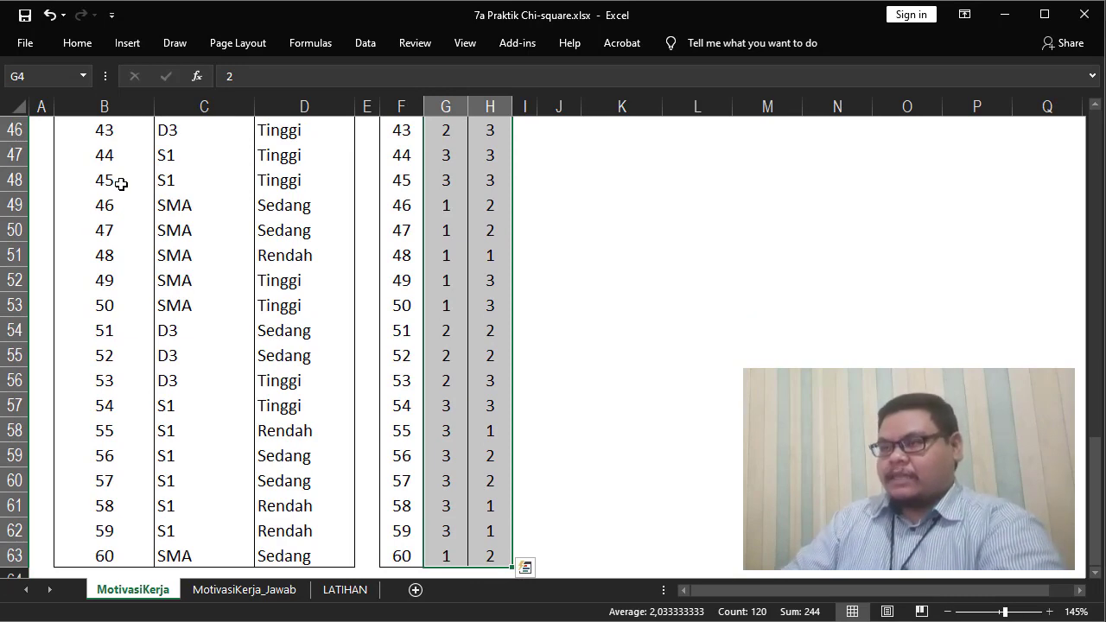
key("ctrl+Up")
key("Up")
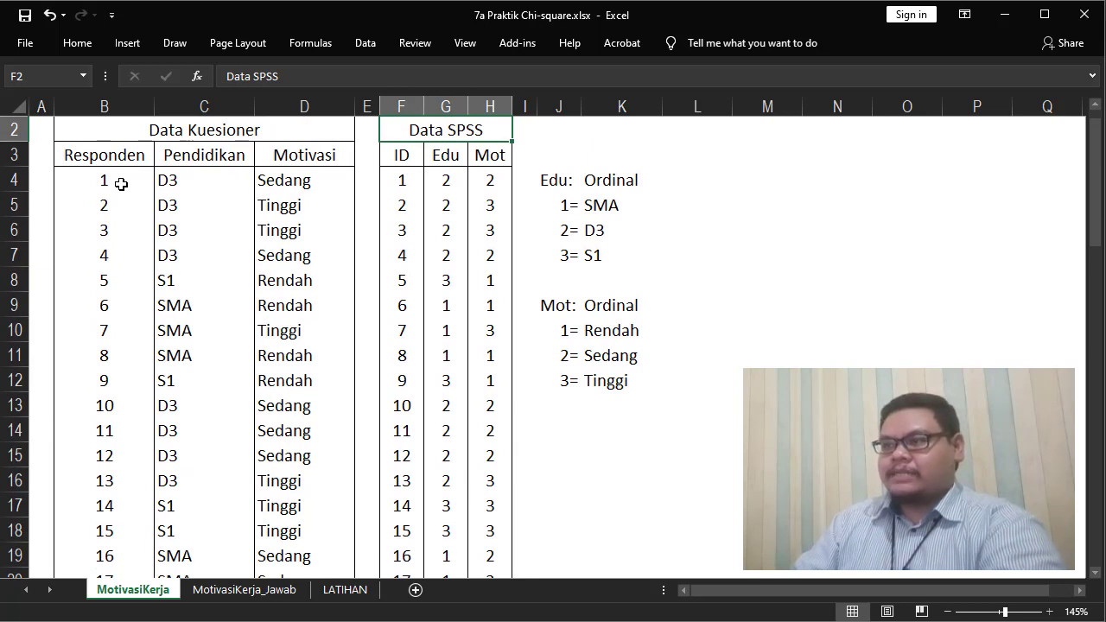
Review the SMA, D3 and S1 categories under Pendidikan and the Motivasi column in the questionnaire data.
left_click(216, 165)
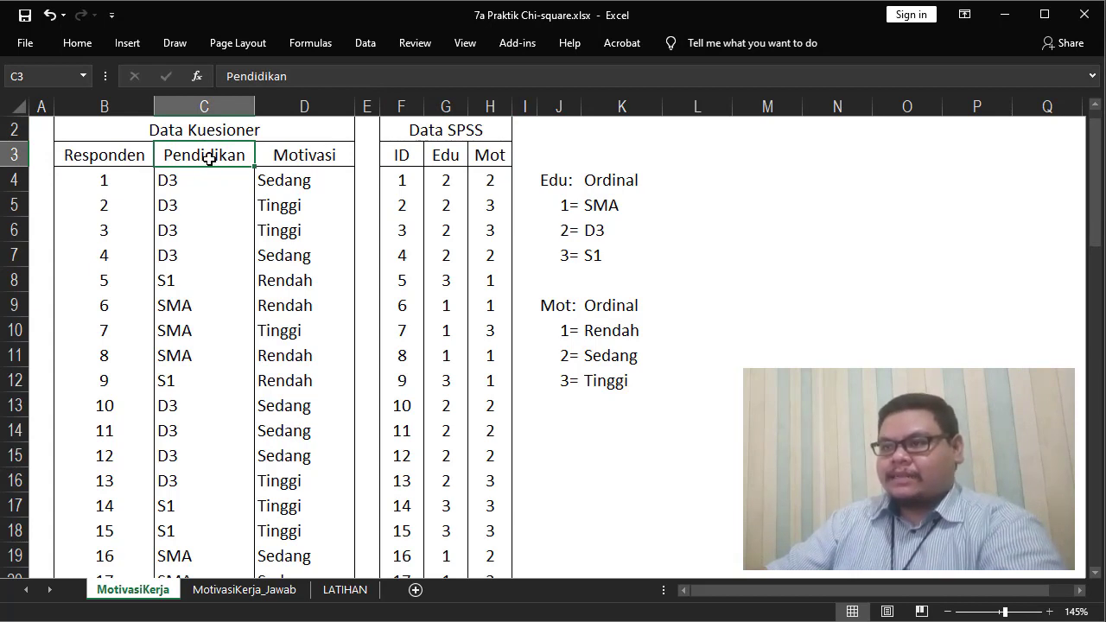
left_click(197, 305)
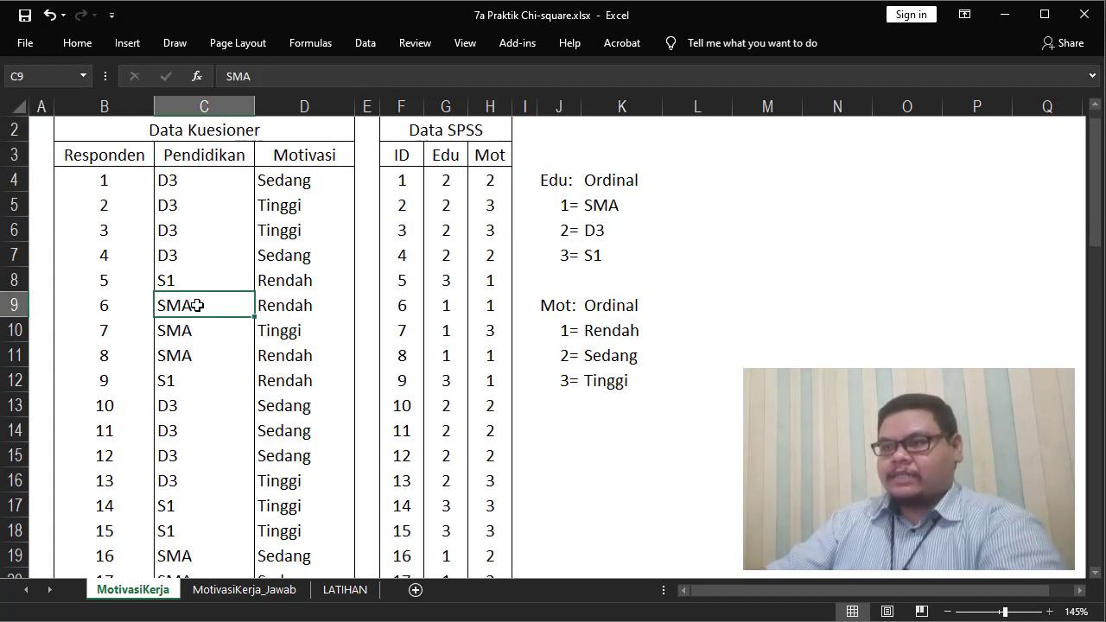
left_click(193, 254)
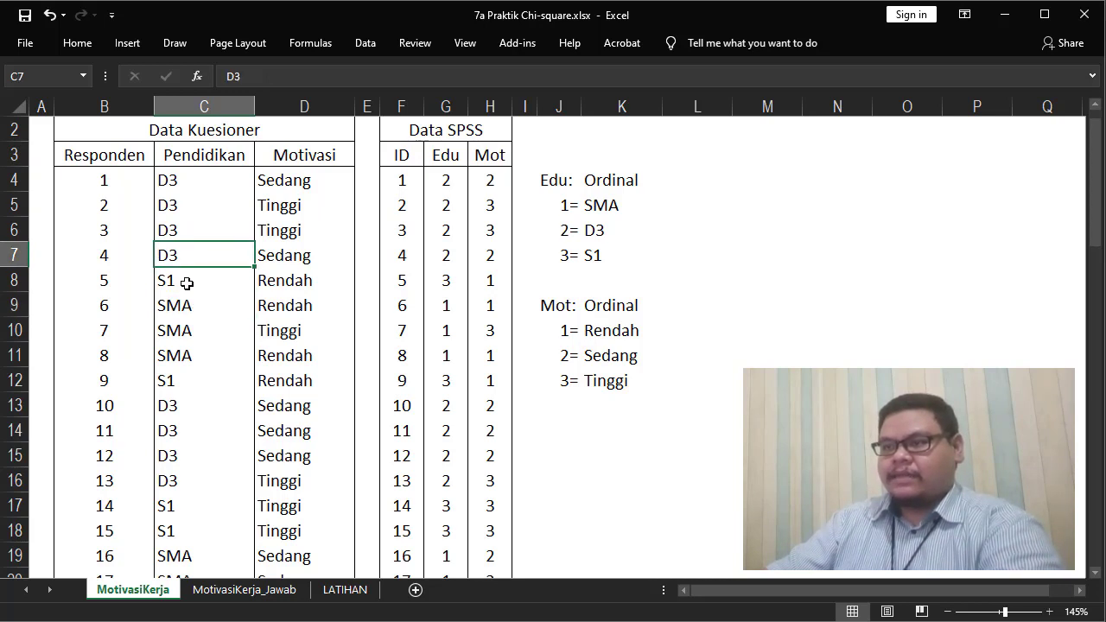
left_click(186, 283)
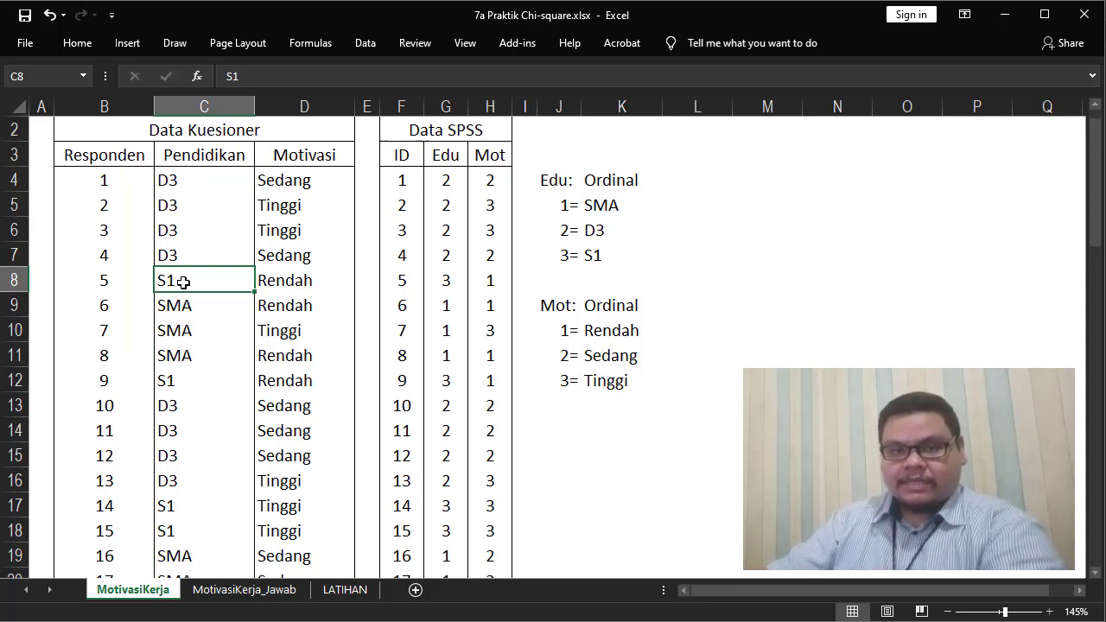
left_click(312, 157)
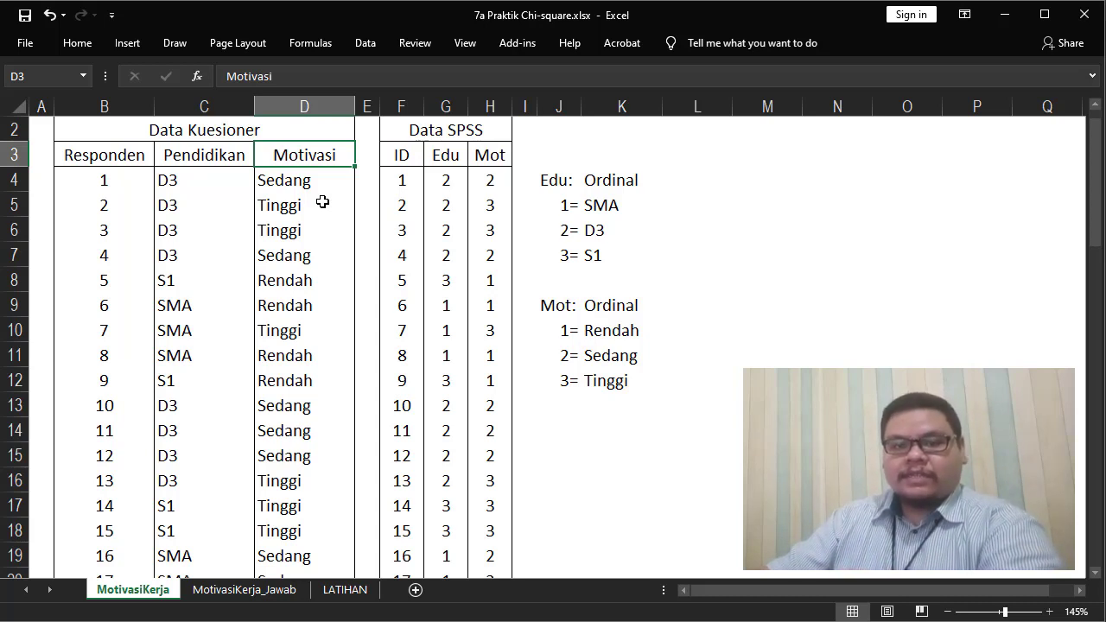
Review the ordinal coding keys for Edu and Mot beside the Data SPSS table.
left_click_drag(544, 181, 639, 371)
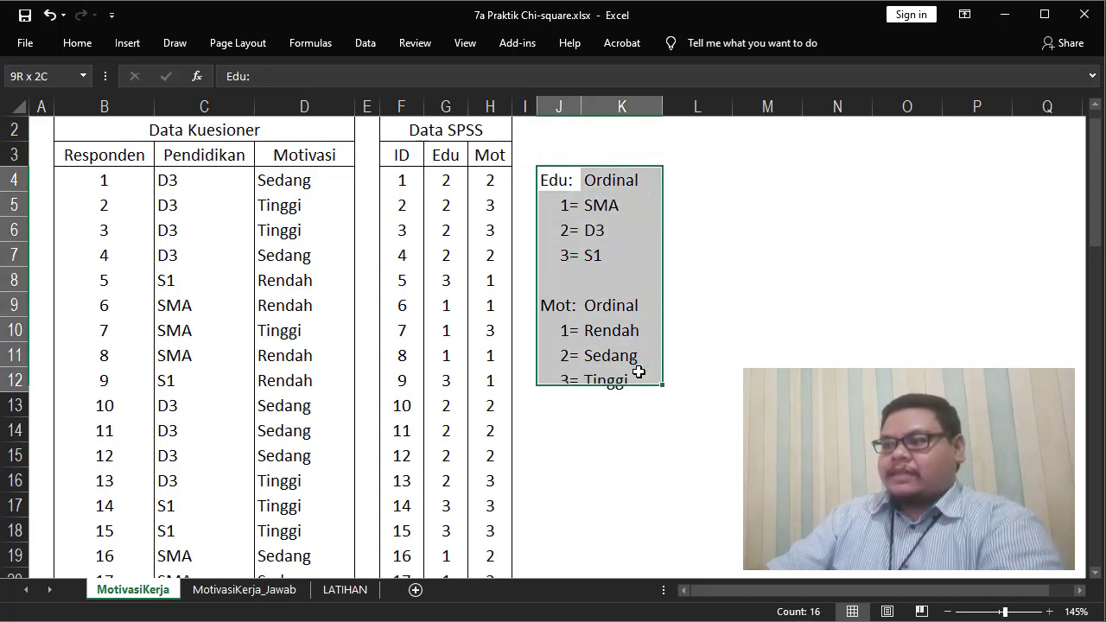
left_click(556, 181)
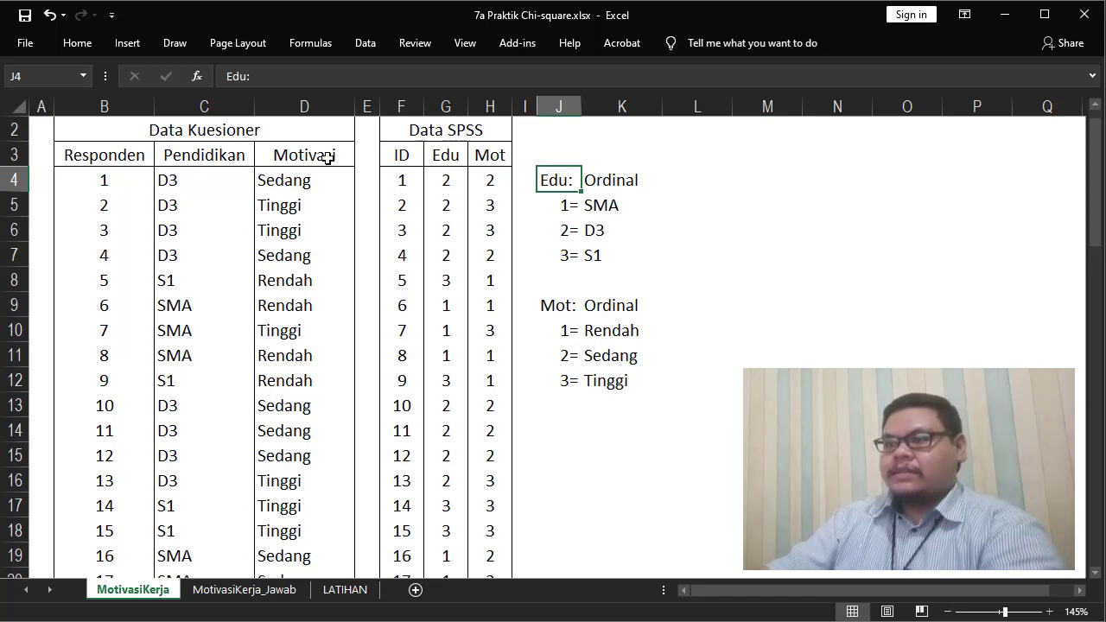
left_click(226, 152)
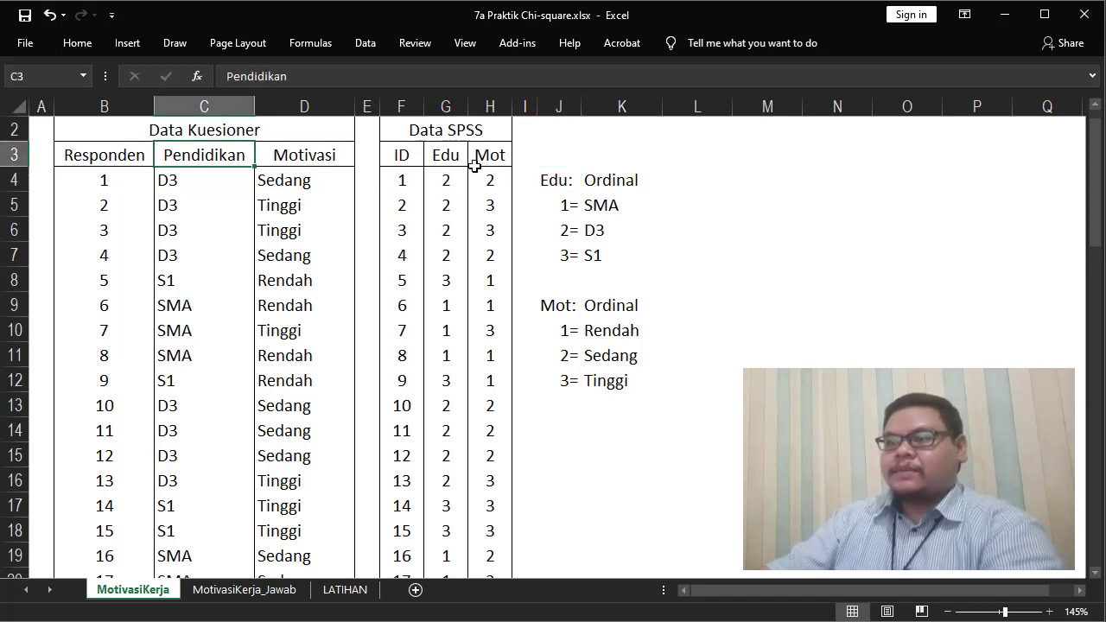
left_click(639, 181)
left_click_drag(566, 205, 653, 253)
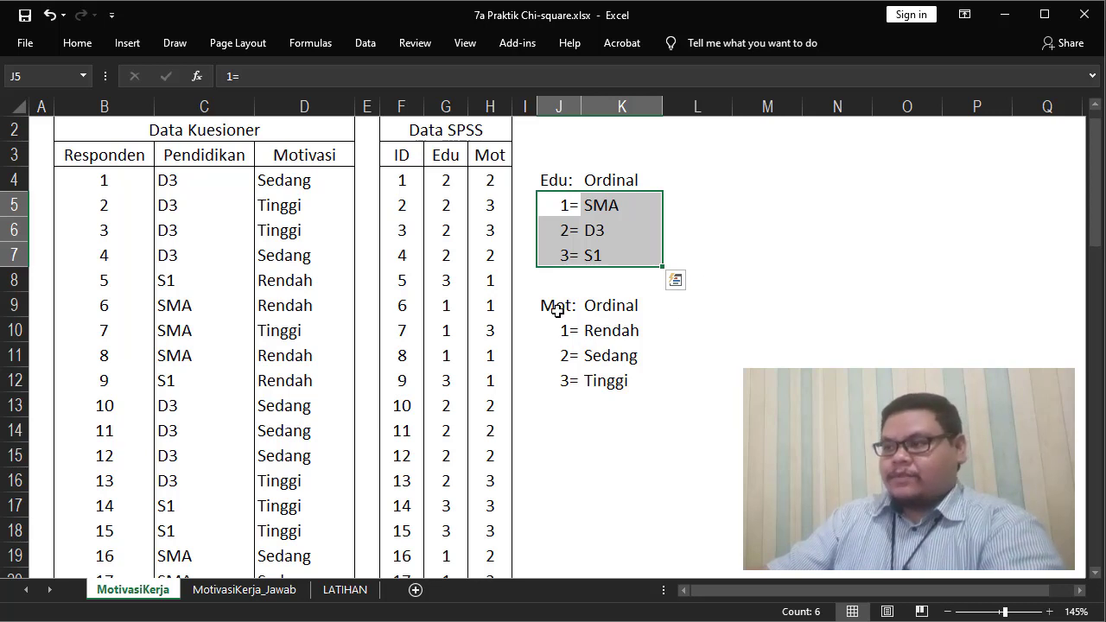
left_click_drag(553, 309, 636, 307)
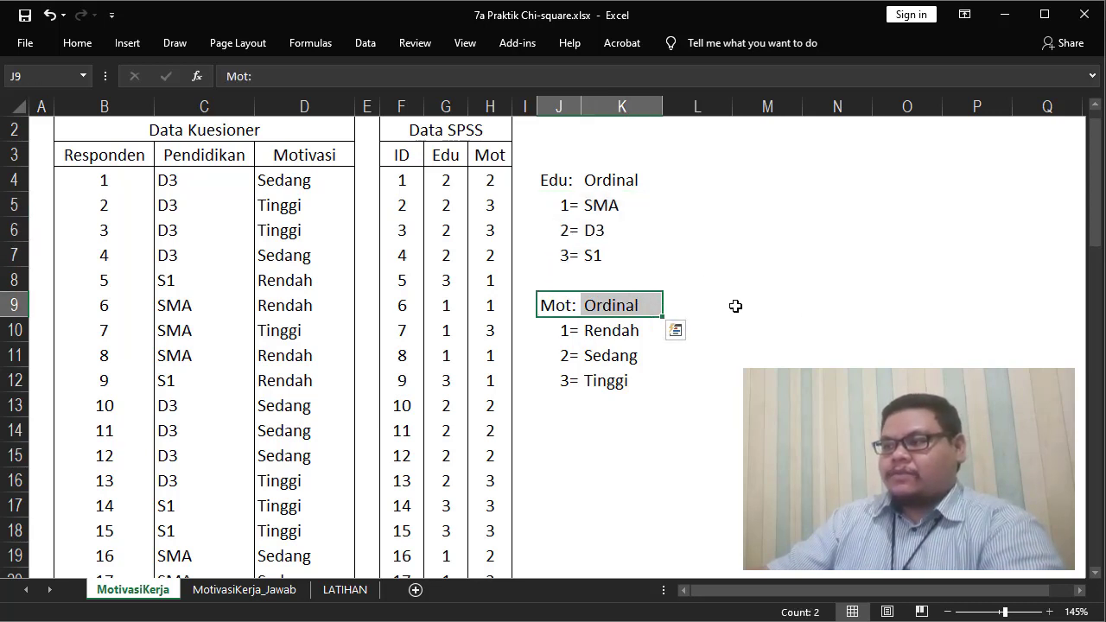
left_click_drag(569, 330, 631, 380)
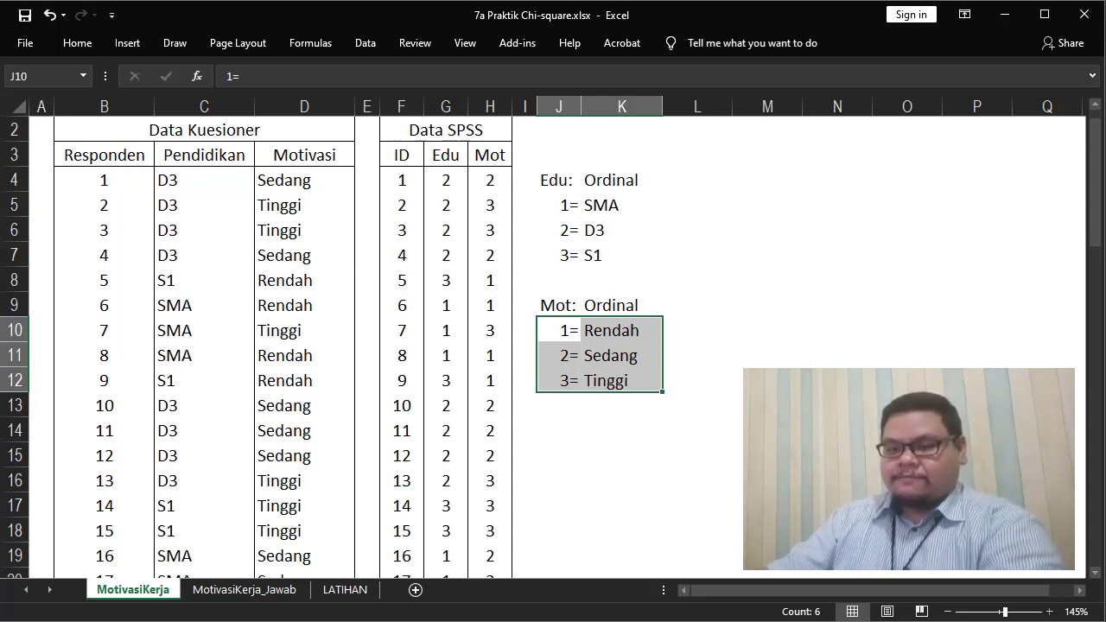
Switch to SPSS Statistics and compare the Data View and Variable View of the untitled dataset, ending in Data View.
key("alt+Tab")
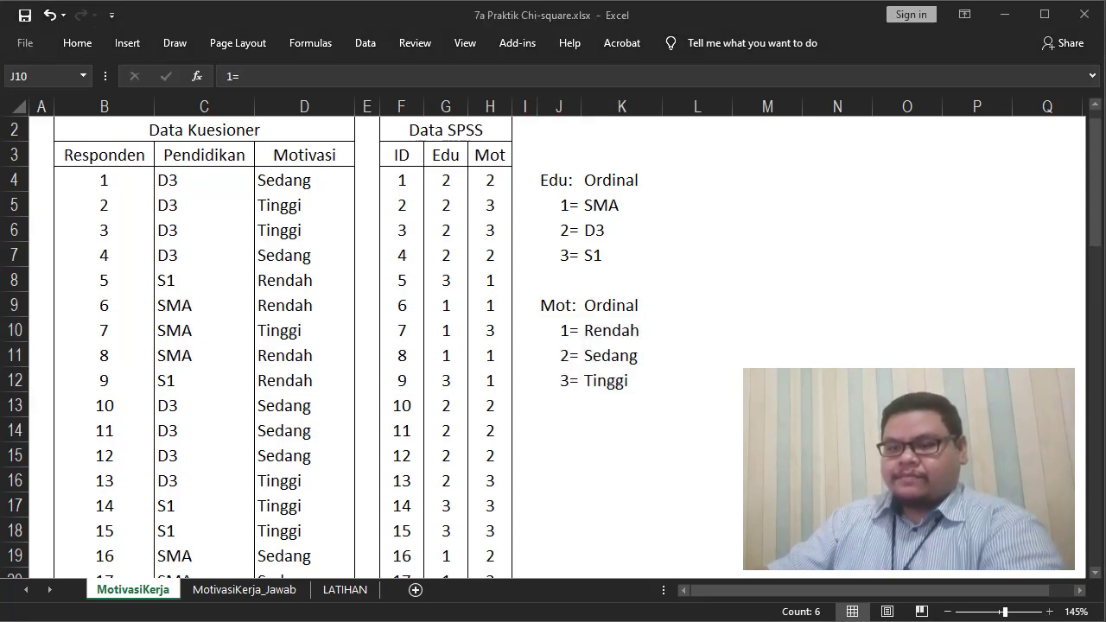
key("alt+Tab")
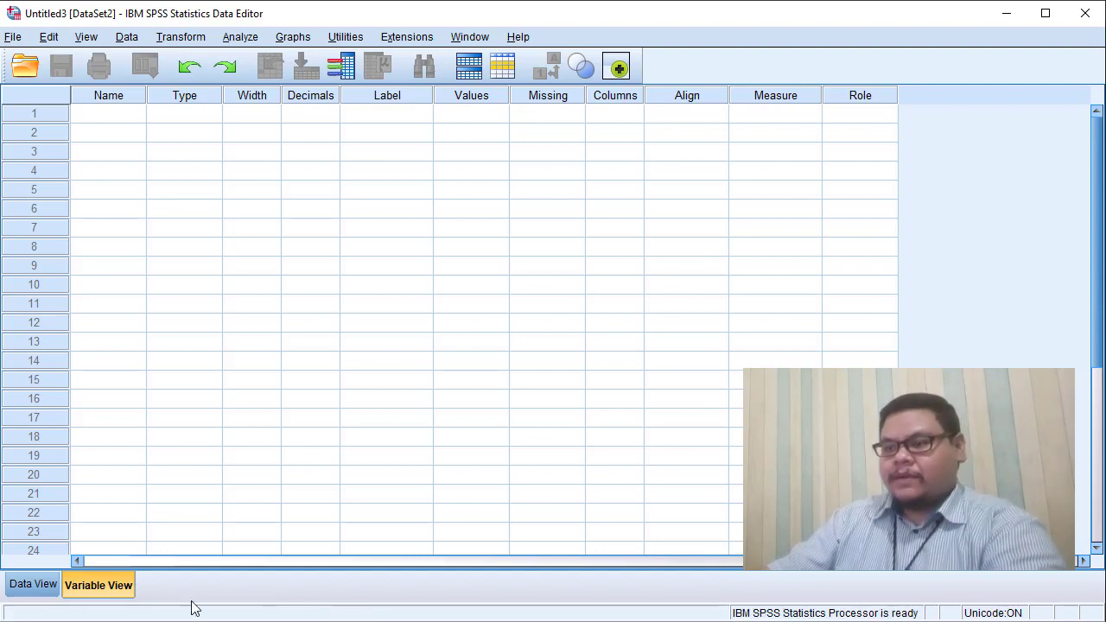
left_click(33, 585)
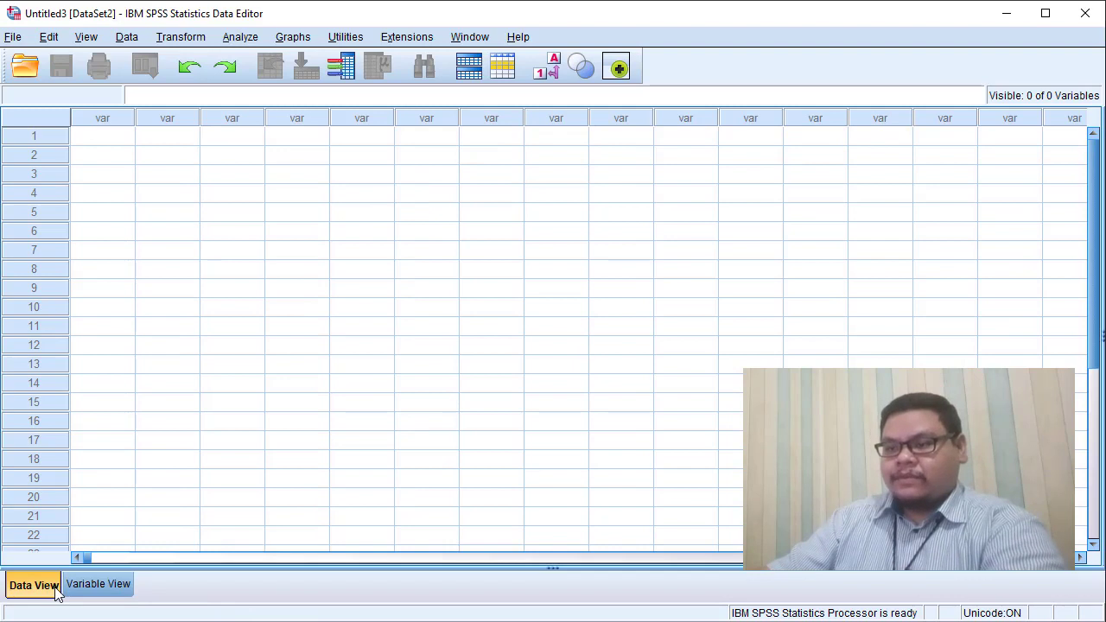
left_click(94, 587)
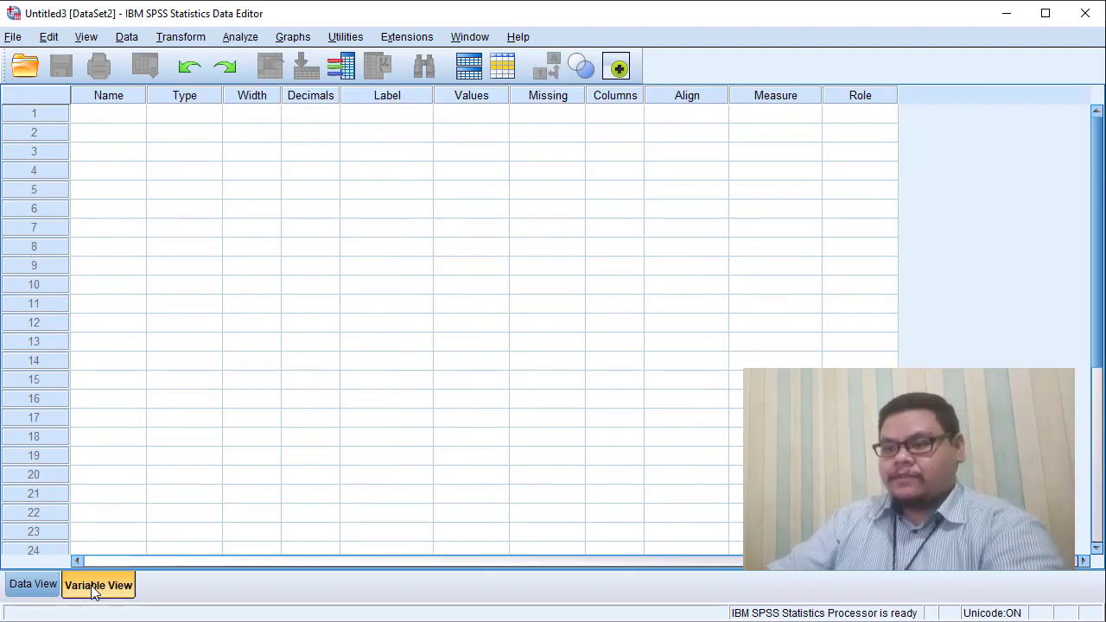
left_click(46, 585)
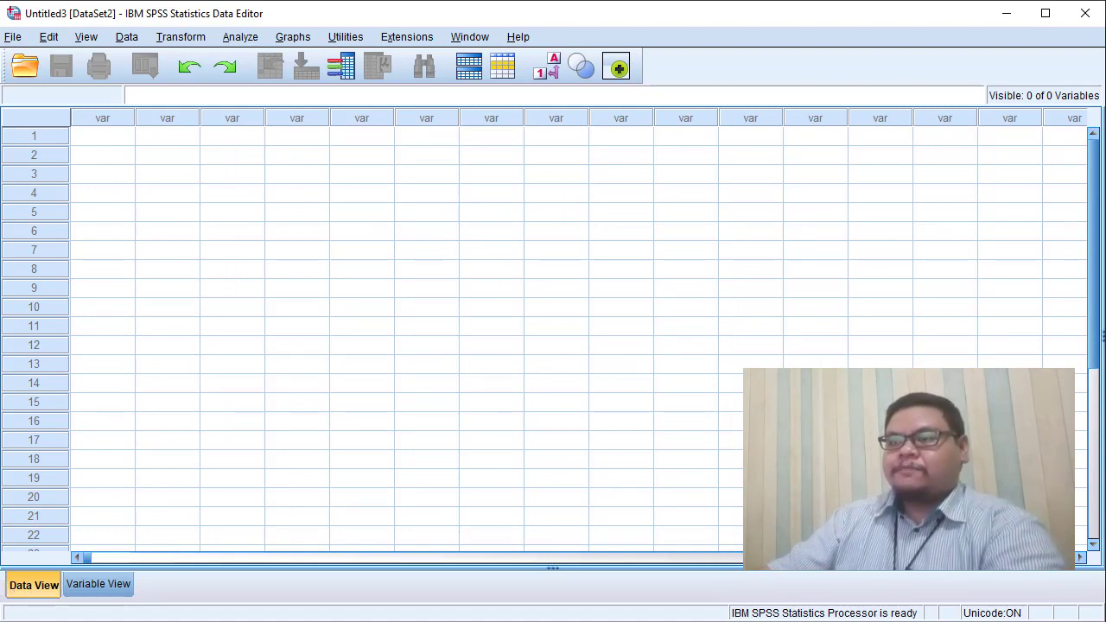
left_click(91, 585)
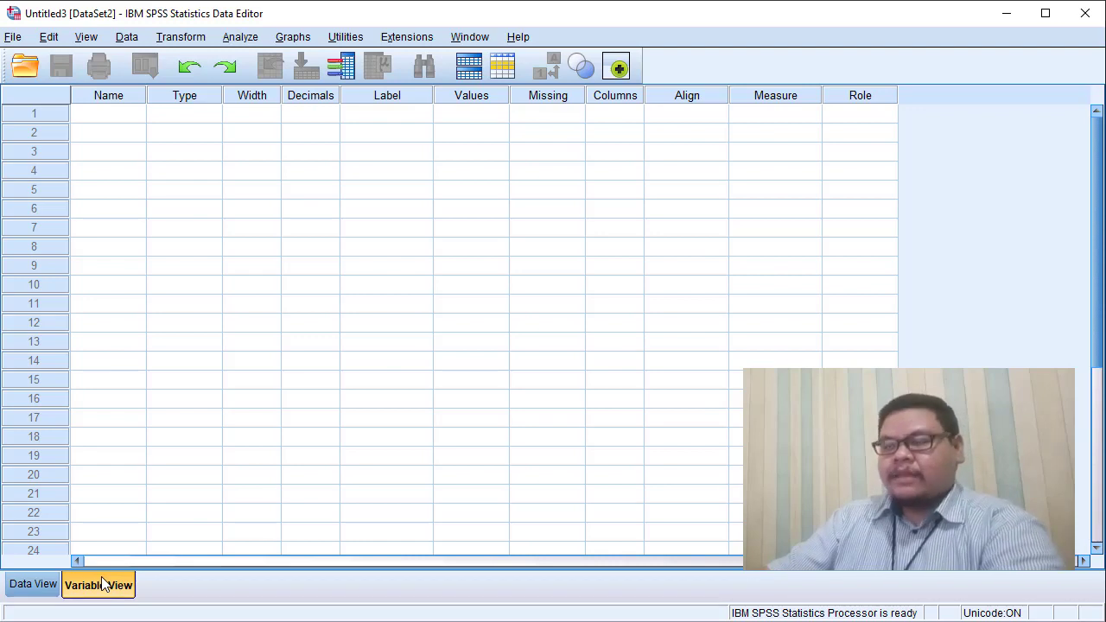
left_click(45, 585)
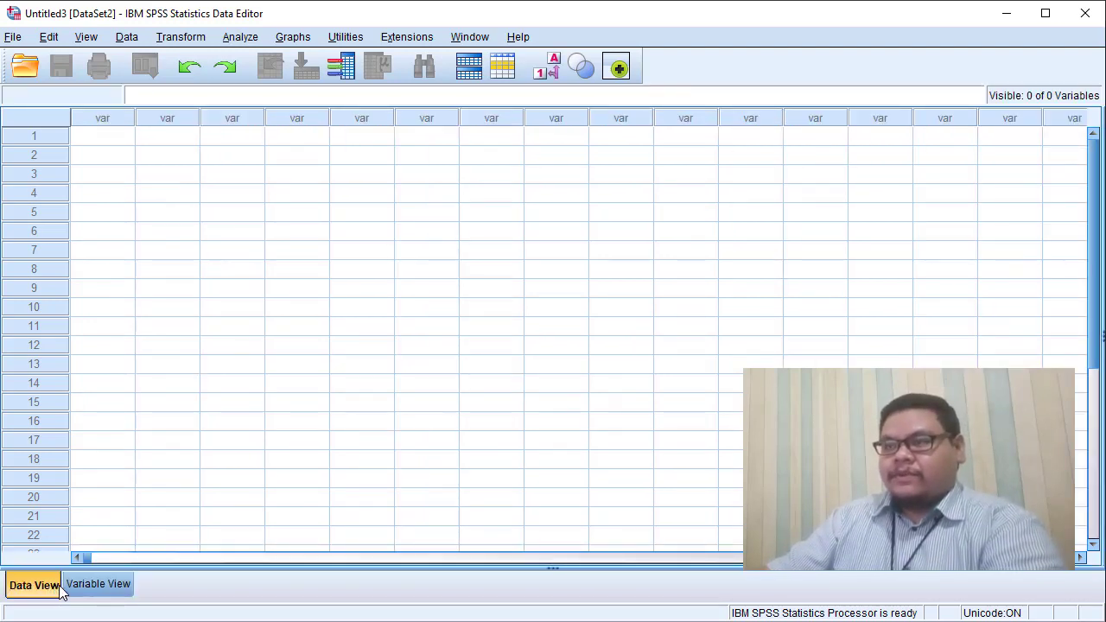
Examine how respondents fill the rows of the blank Data View, ending on the first cell of row 1.
left_click(101, 139)
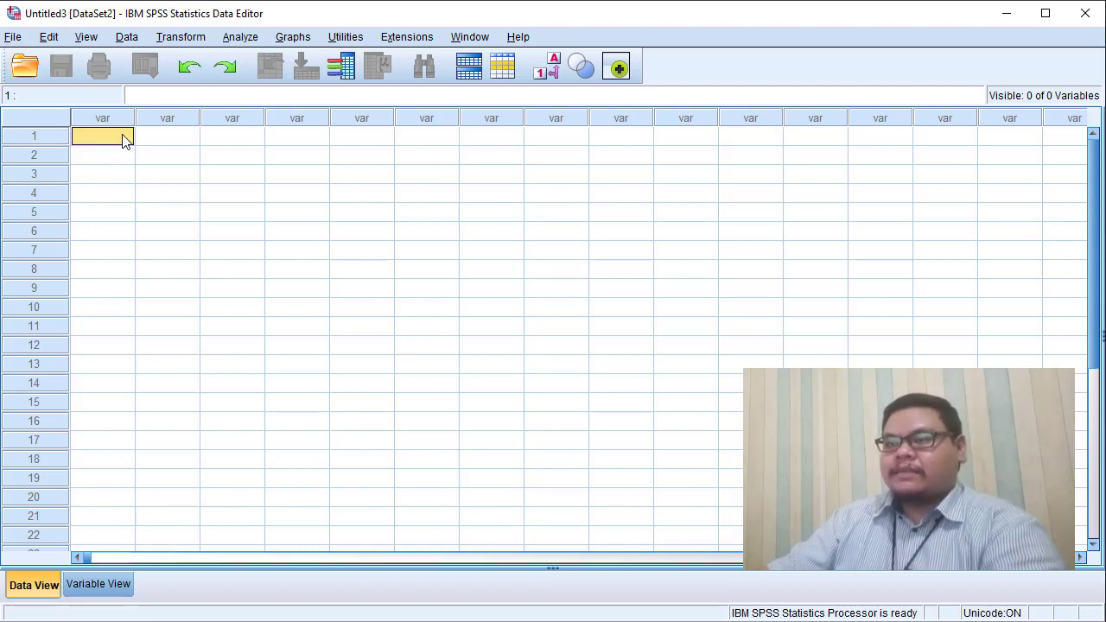
left_click(157, 140)
left_click(41, 138)
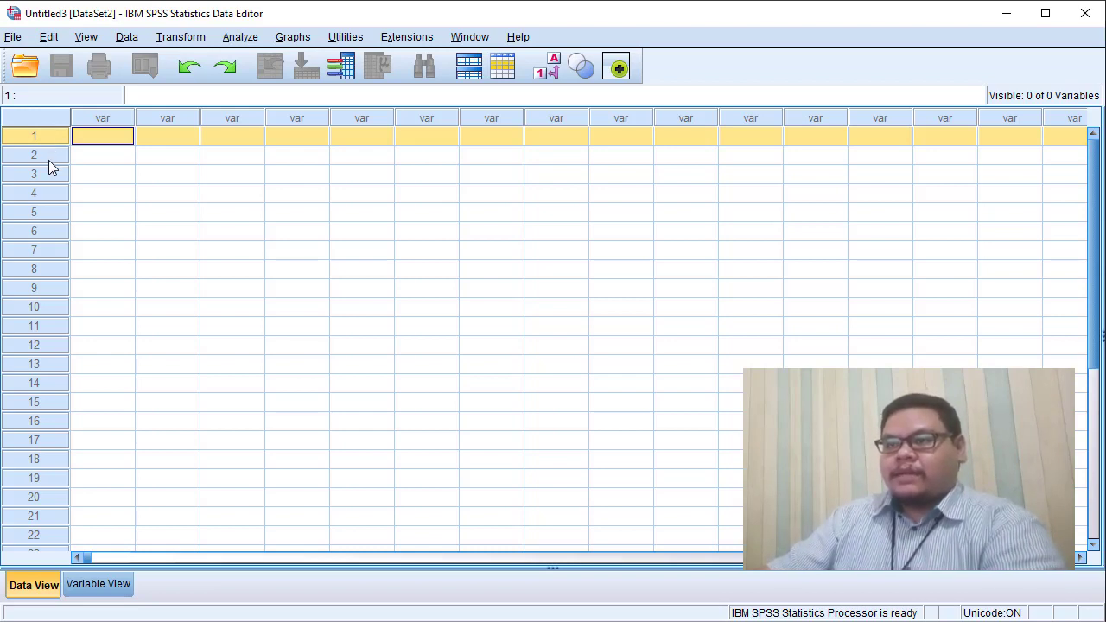
left_click(48, 161)
left_click(44, 173)
left_click(43, 212)
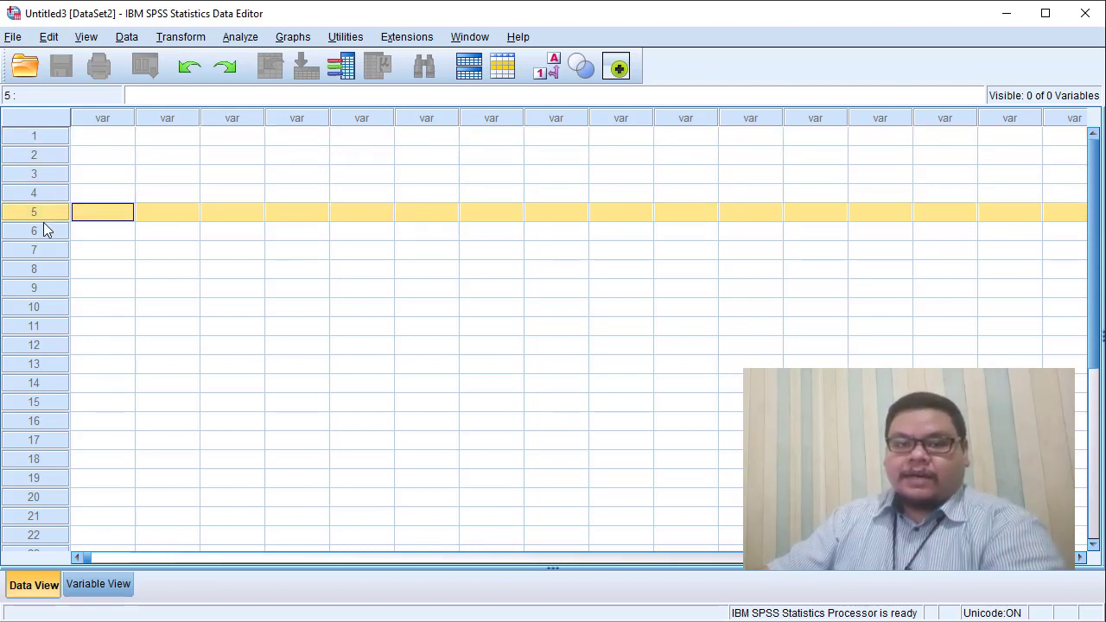
left_click(45, 231)
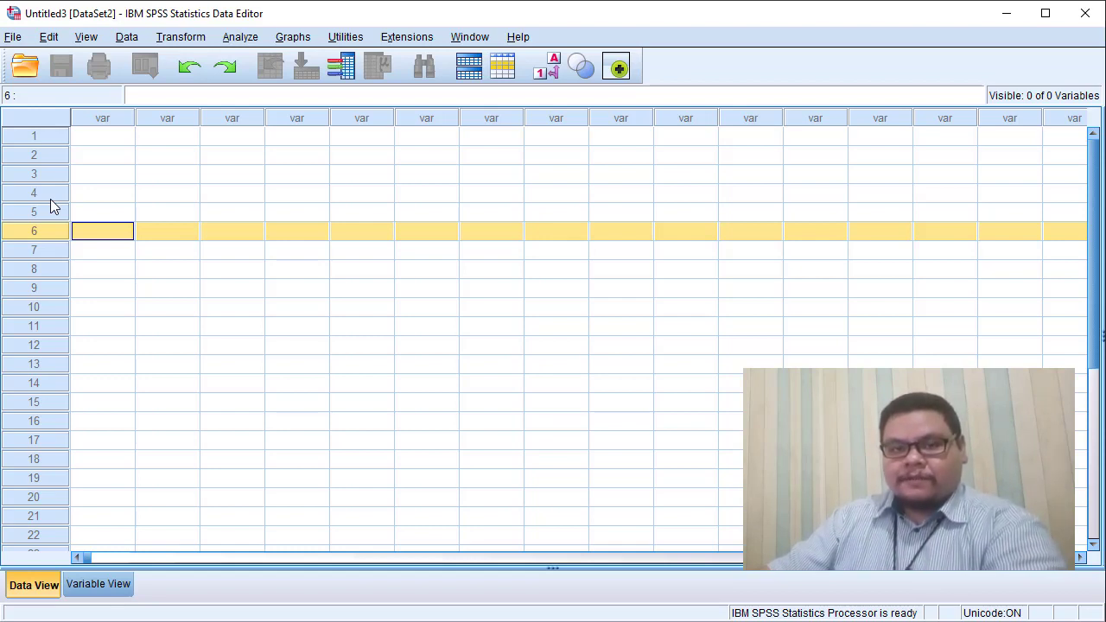
left_click(115, 142)
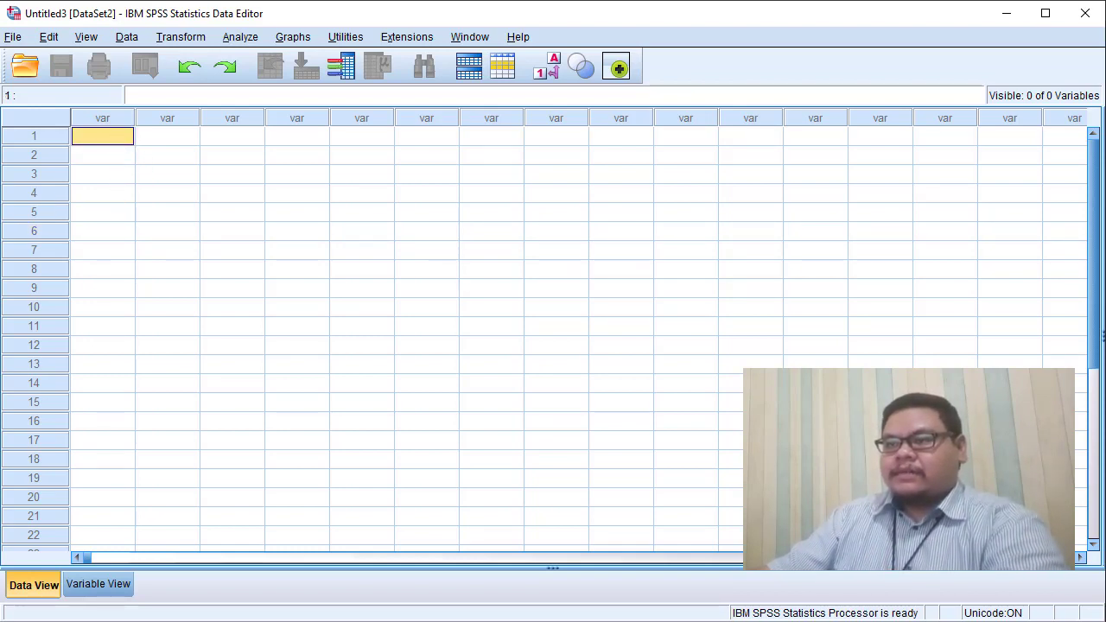
Switch to Excel and copy the Edu and Mot columns of the Data SPSS table, headers included, down to respondent 60.
key("alt+Tab")
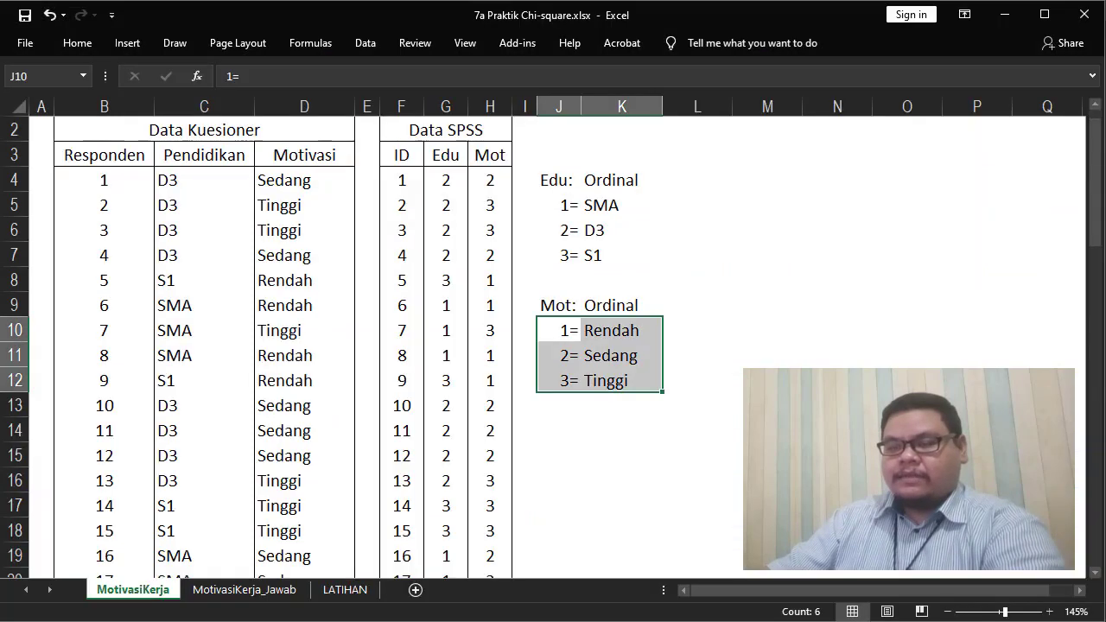
left_click(443, 158)
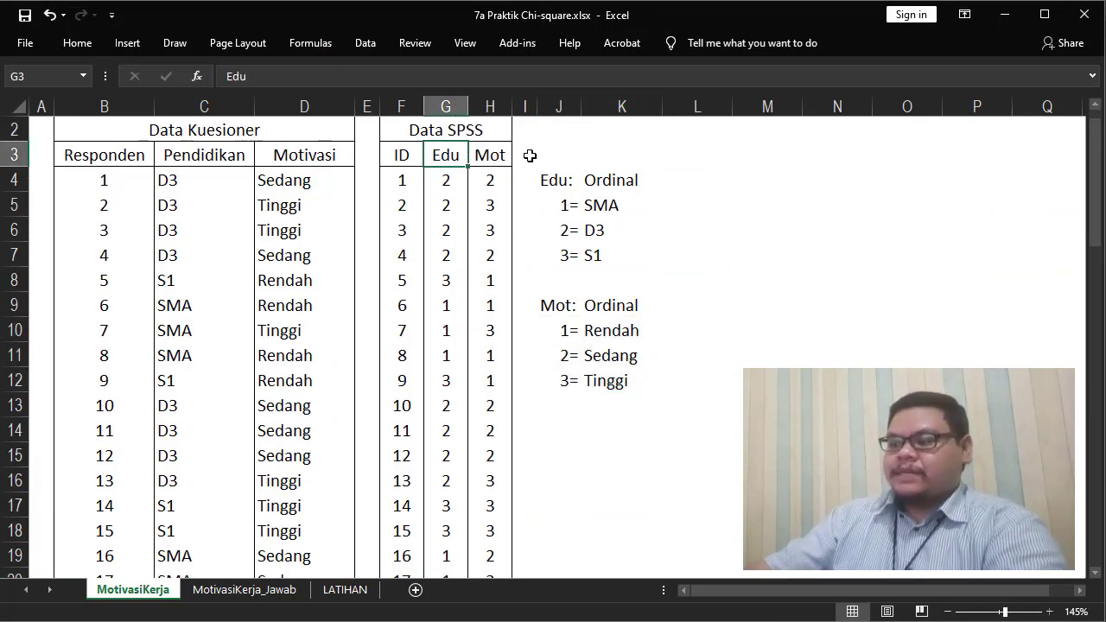
key("shift+Right")
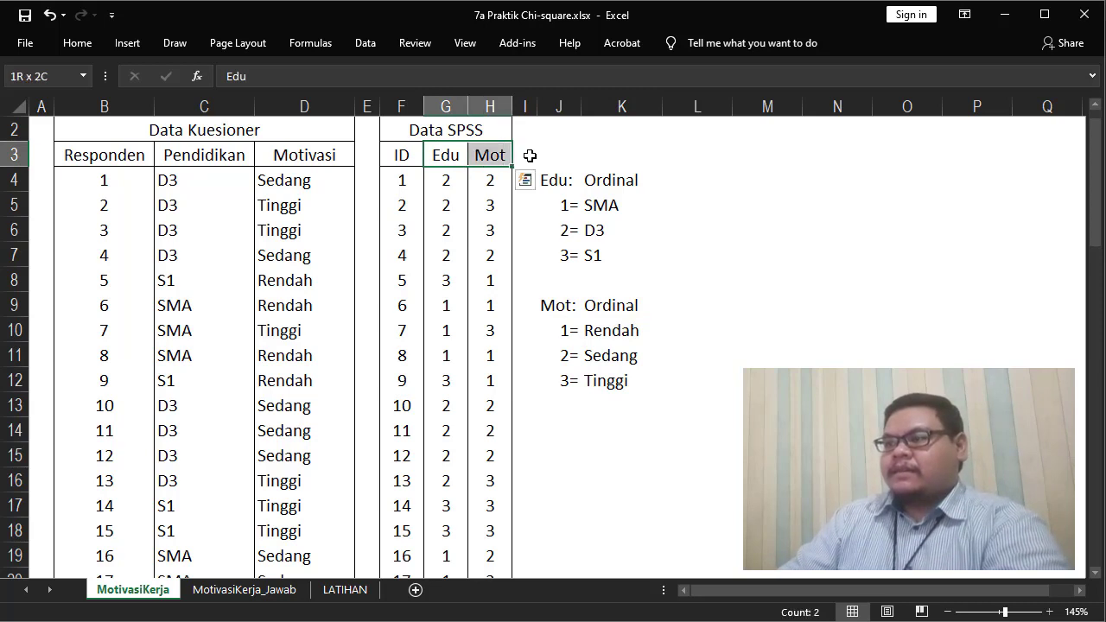
key("shift+Left")
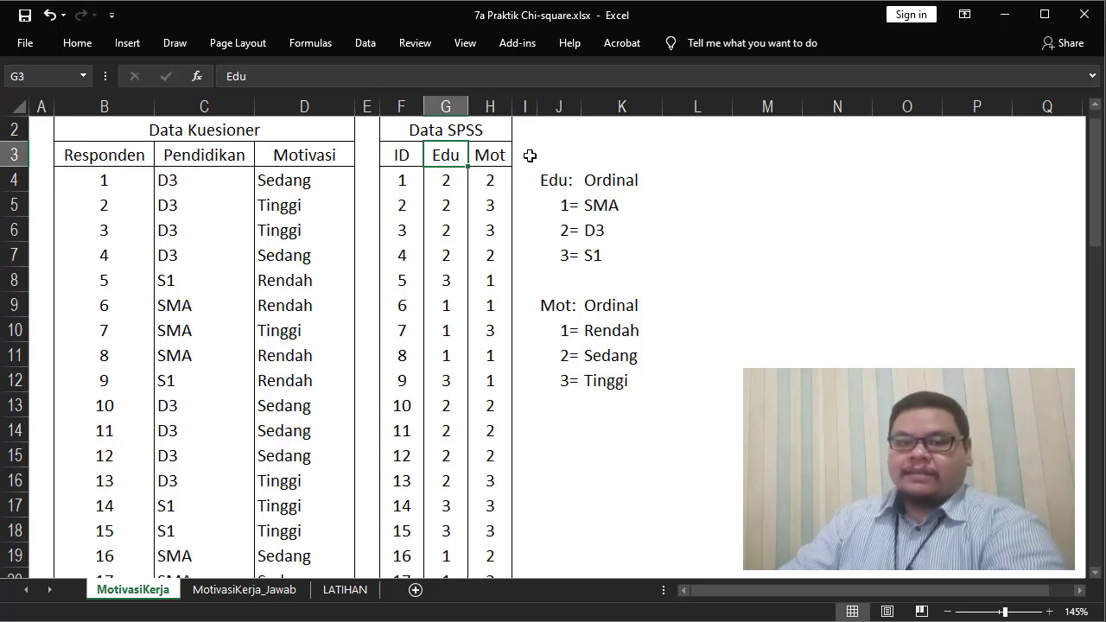
key("shift+Right")
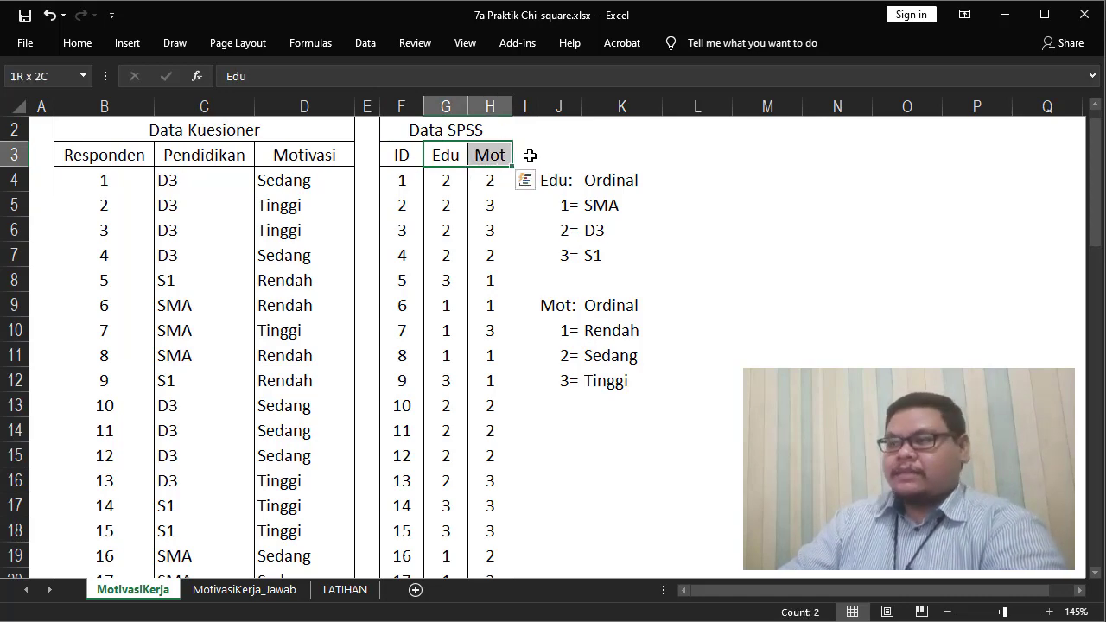
key("ctrl+shift+Down")
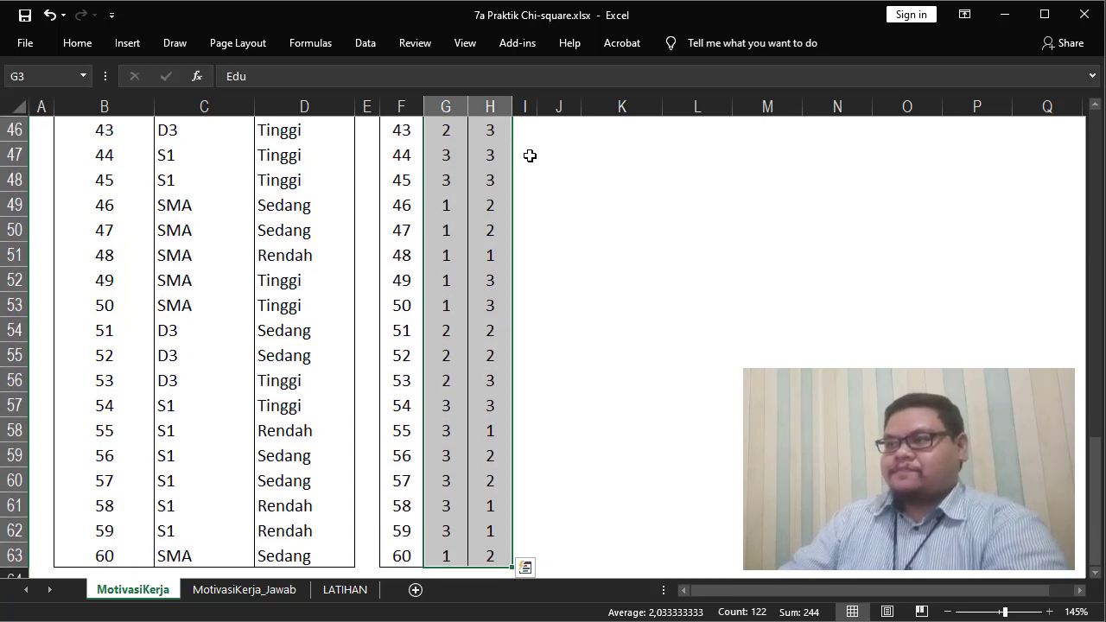
key("ctrl+c")
Switch to SPSS Statistics and paste the copied data with variable names, starting at the first cell of row 1.
key("alt+Tab")
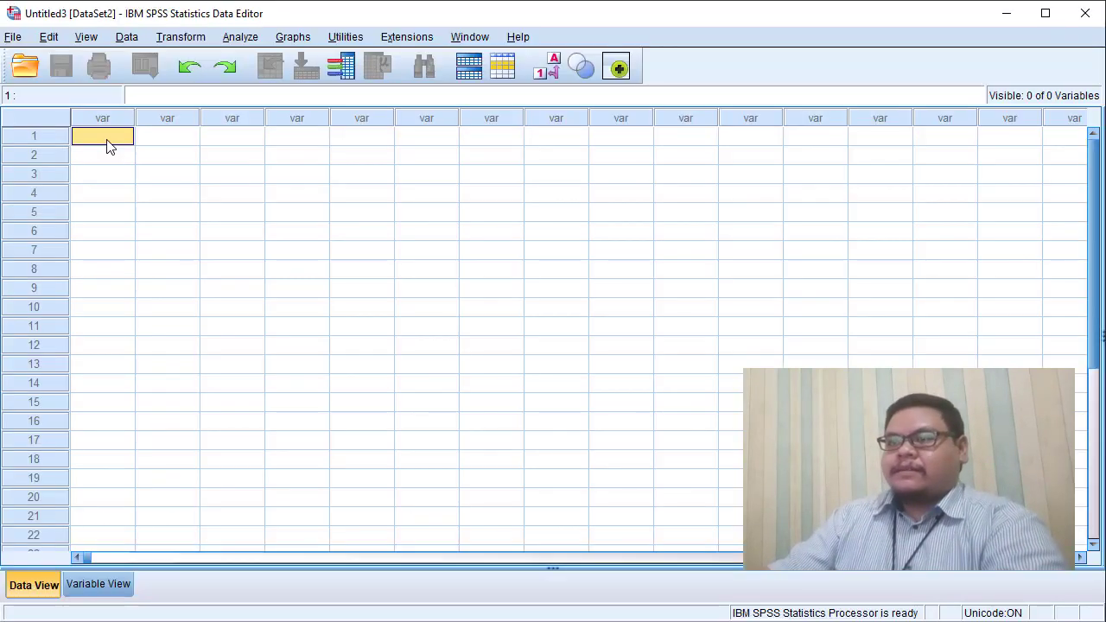
right_click(106, 139)
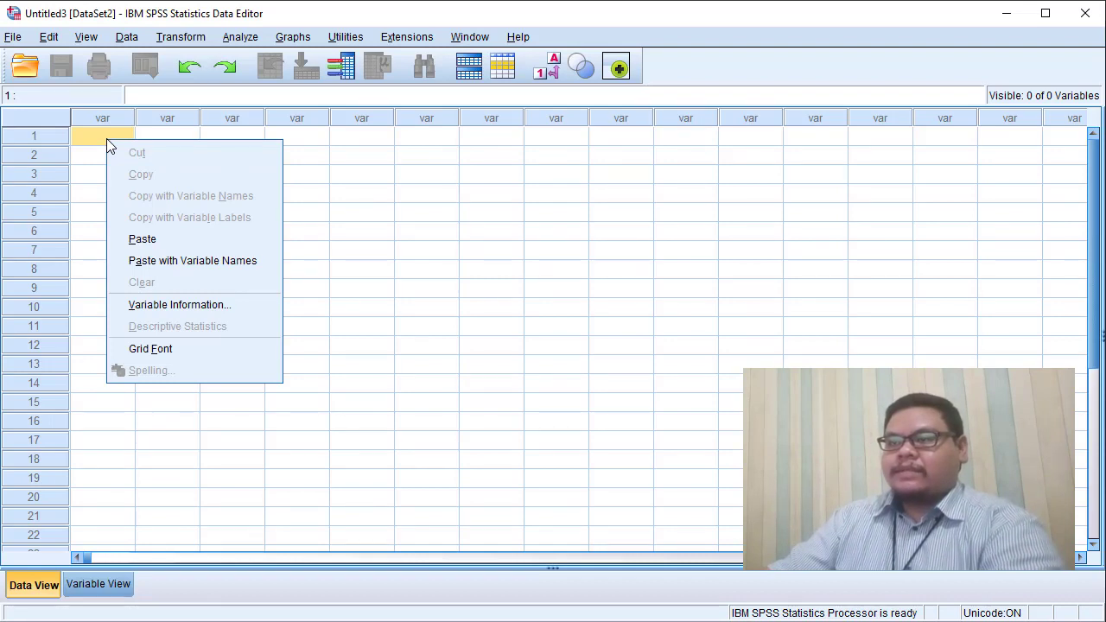
left_click(174, 267)
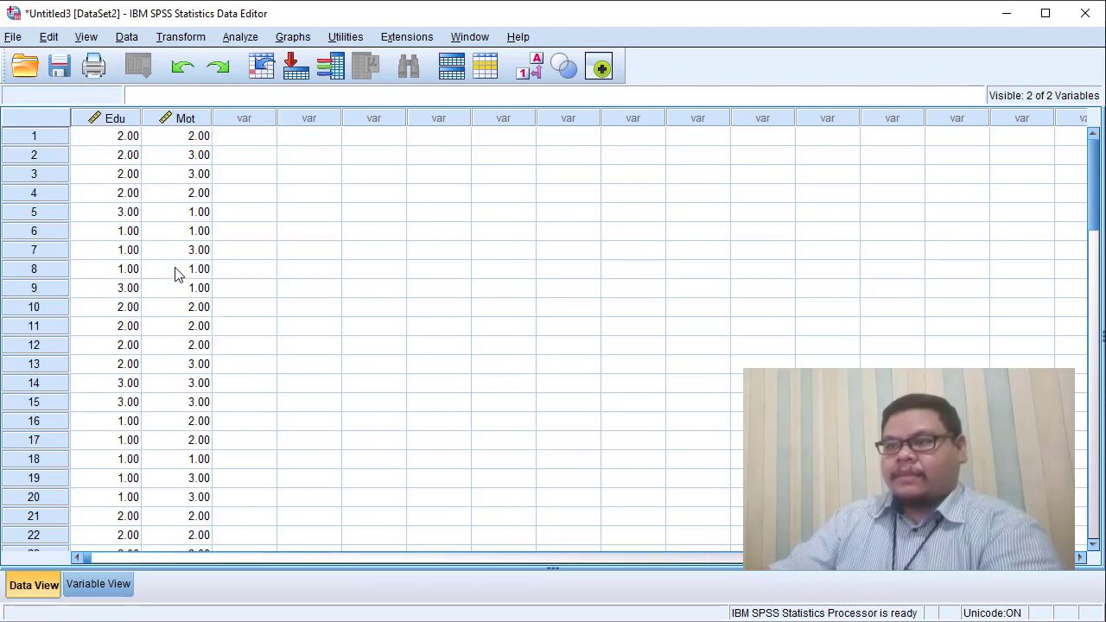
Examine the pasted Edu and Mot columns and their coded values for the first four respondents.
left_click(113, 121)
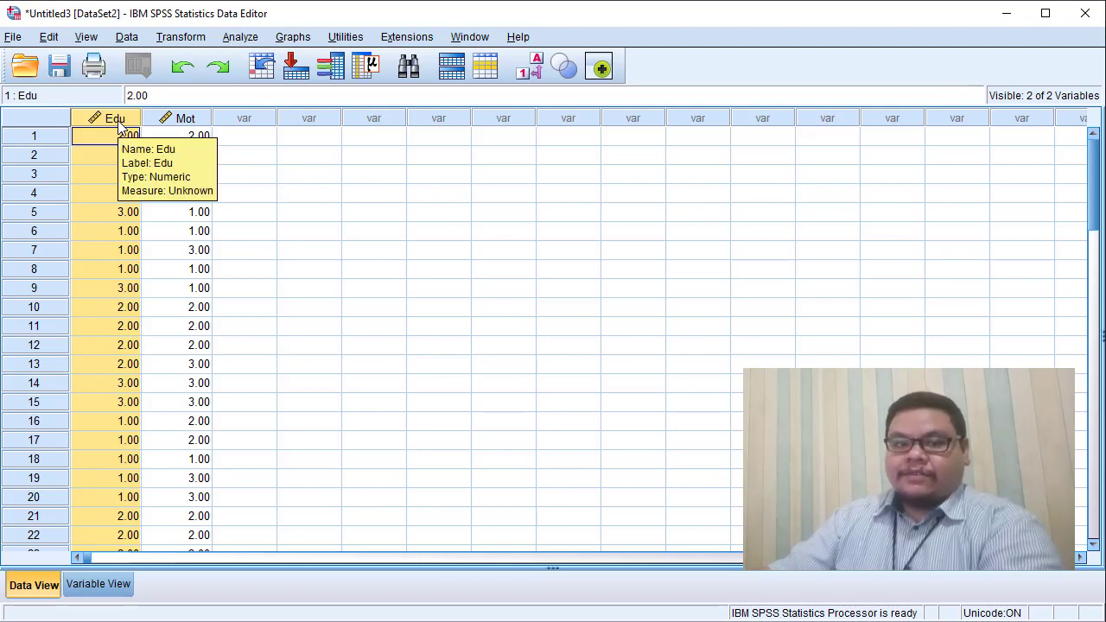
left_click(177, 119)
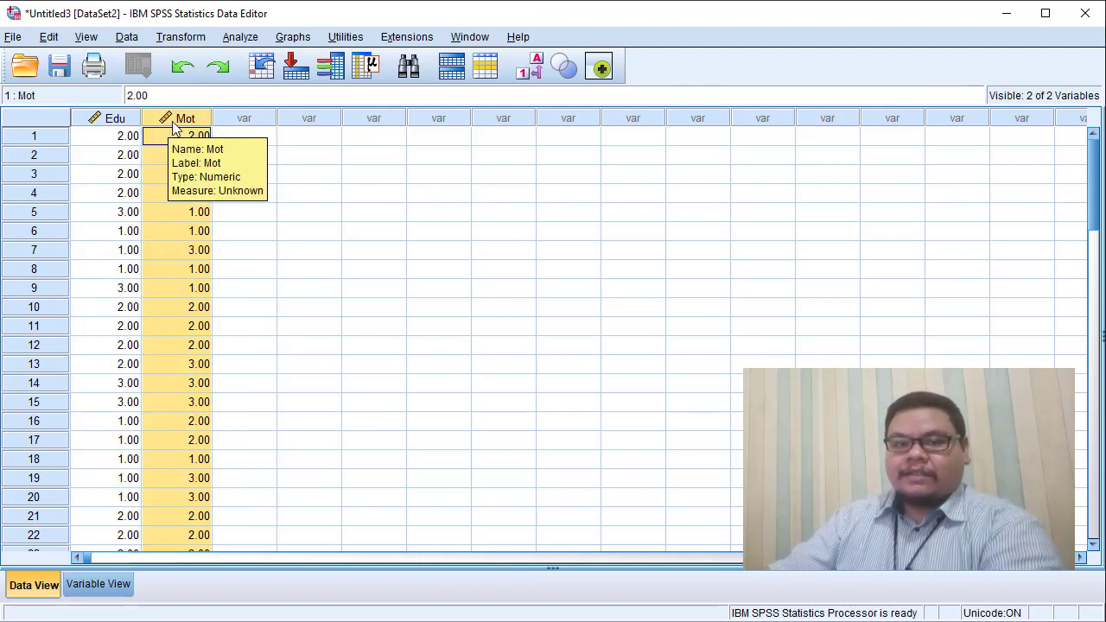
left_click(118, 121)
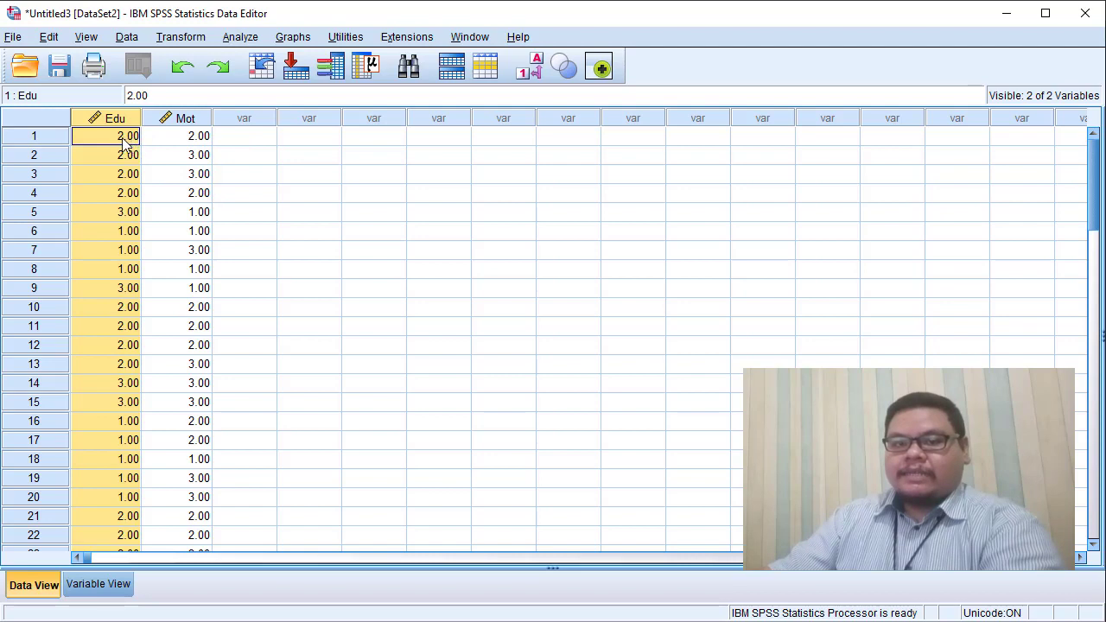
left_click(126, 141)
left_click(123, 158)
left_click(179, 136)
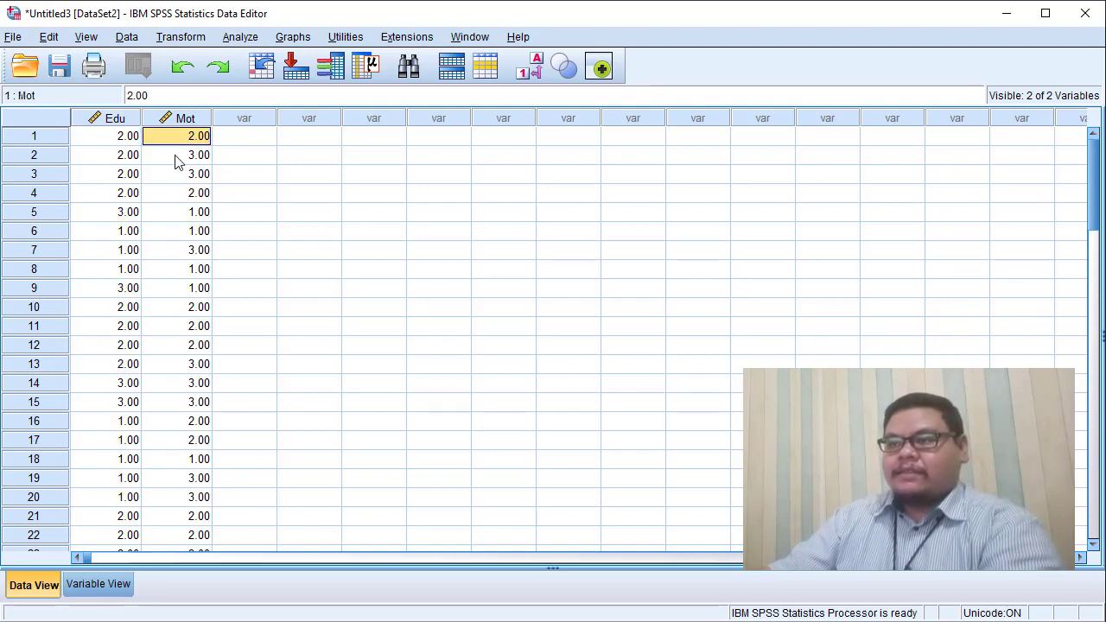
left_click(176, 157)
left_click(127, 176)
left_click(173, 179)
left_click(170, 196)
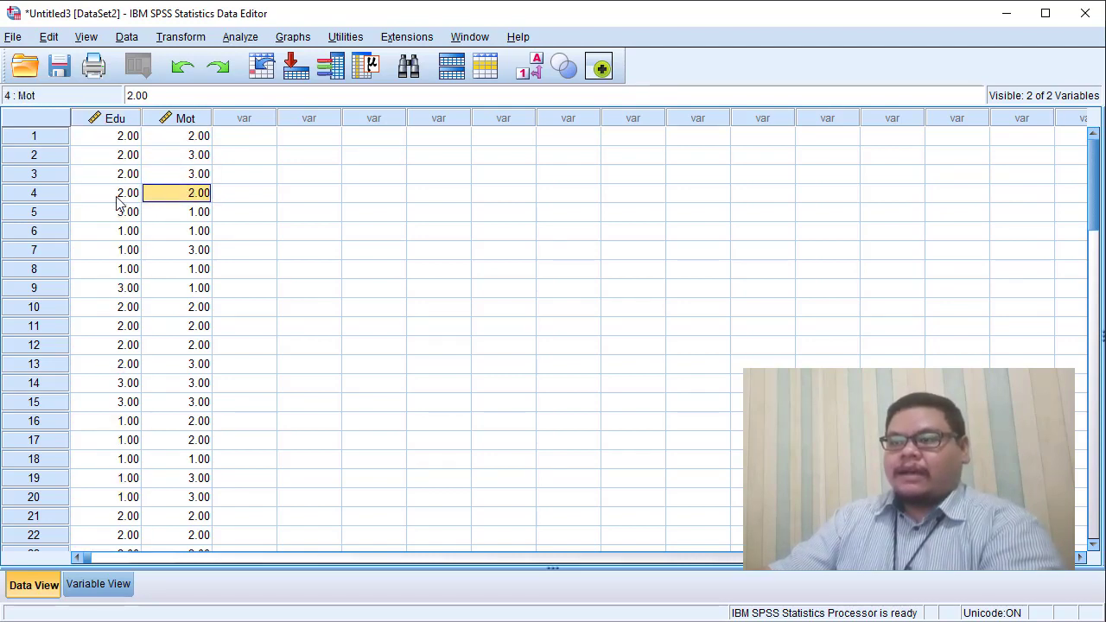
left_click(124, 195)
left_click(128, 177)
left_click(129, 158)
left_click(132, 140)
left_click(165, 139)
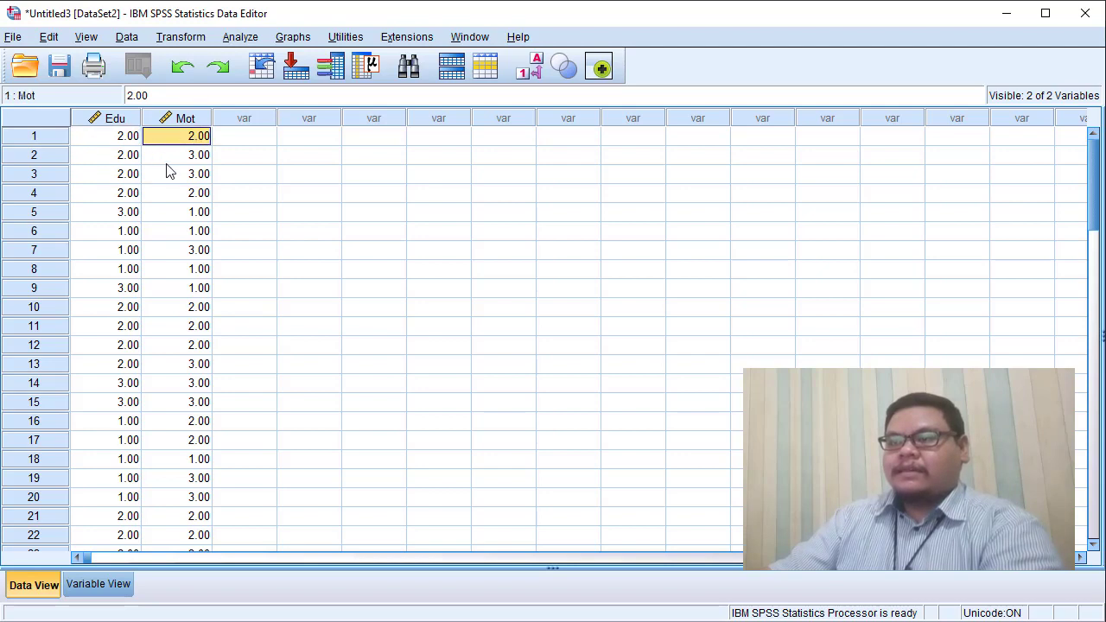
left_click(170, 159)
left_click(172, 176)
left_click(171, 195)
left_click(117, 197)
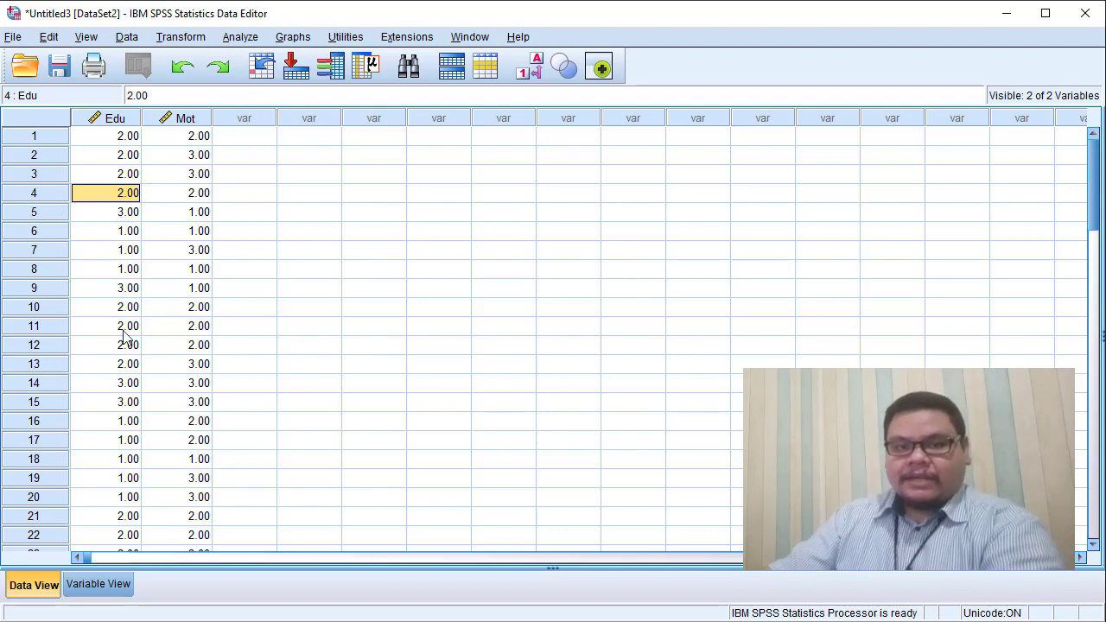
In Variable View, set the label of the Edu variable to "Tingkat Pendidikan".
left_click(95, 584)
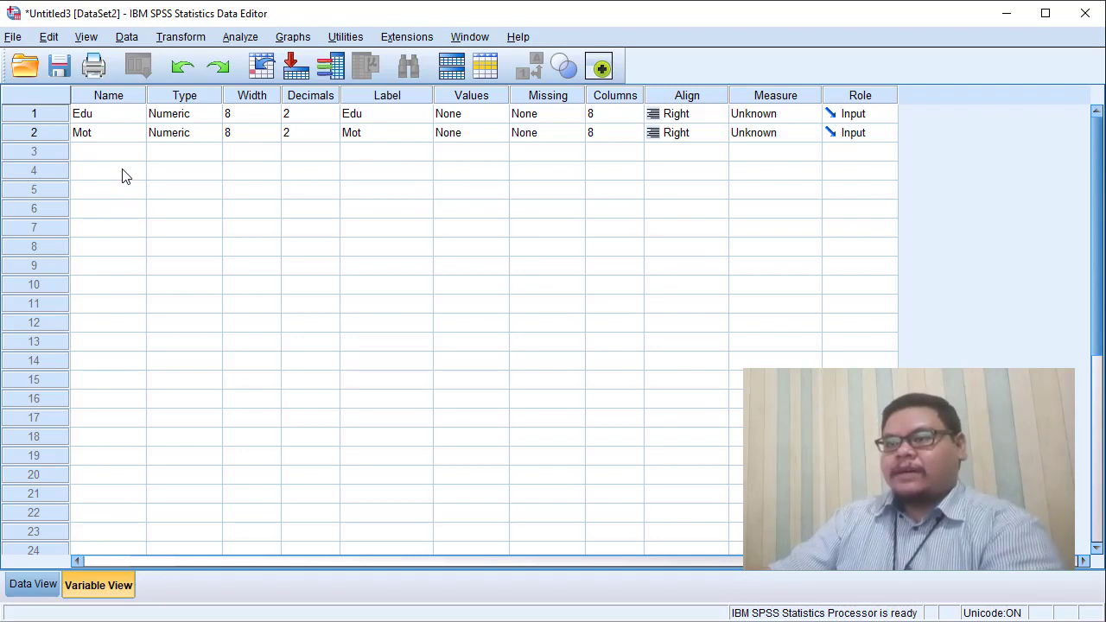
left_click(360, 118)
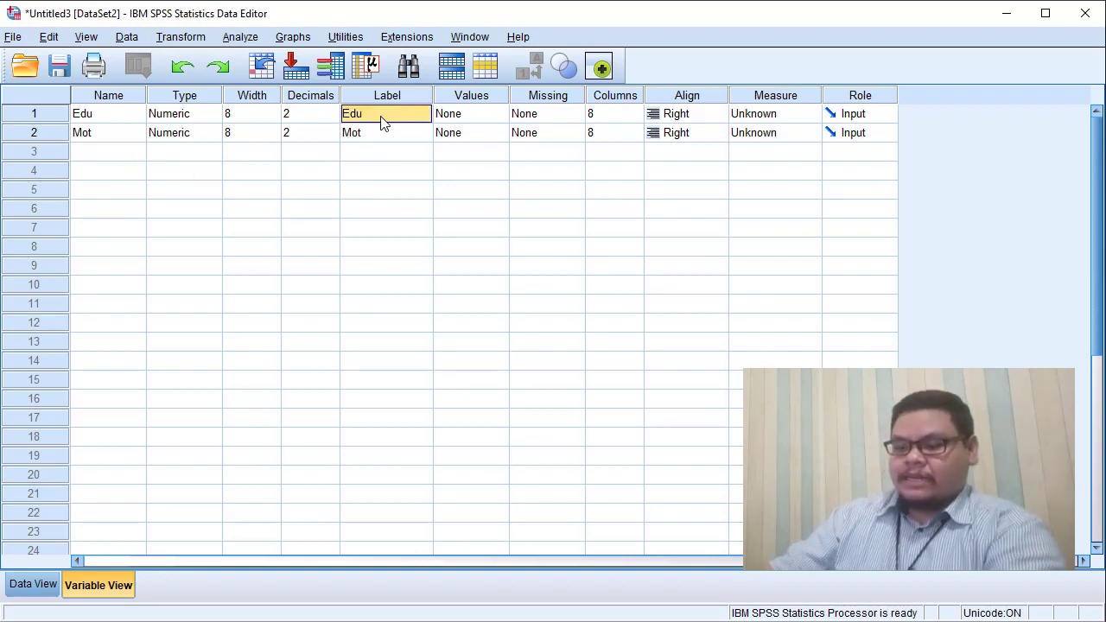
type("Tingg")
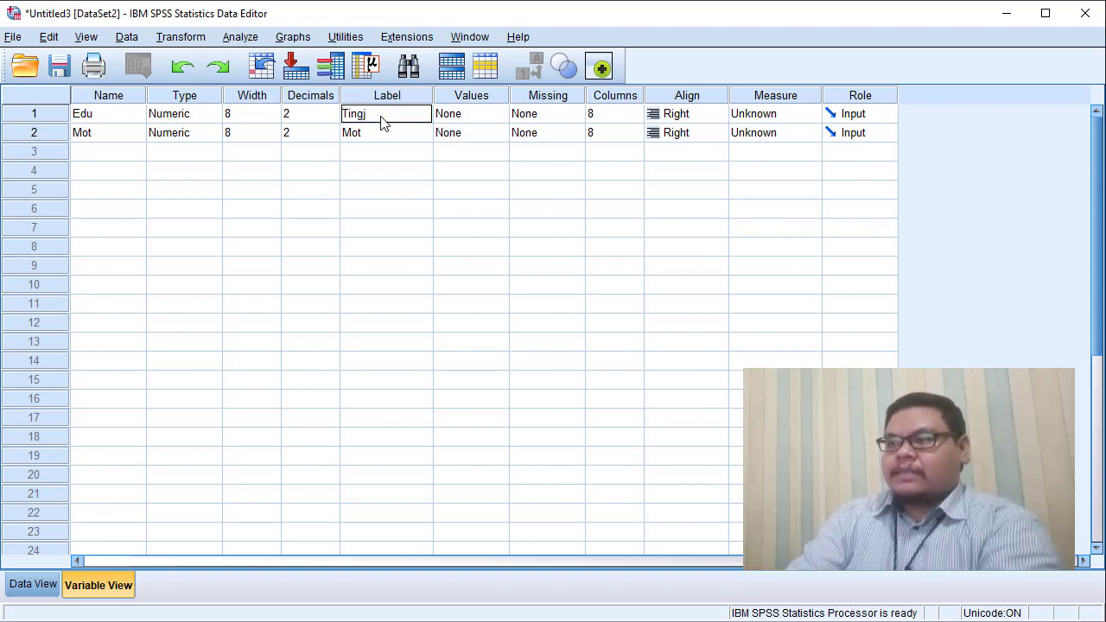
type("a")
key("BackSpace")
key("BackSpace")
type("kat p")
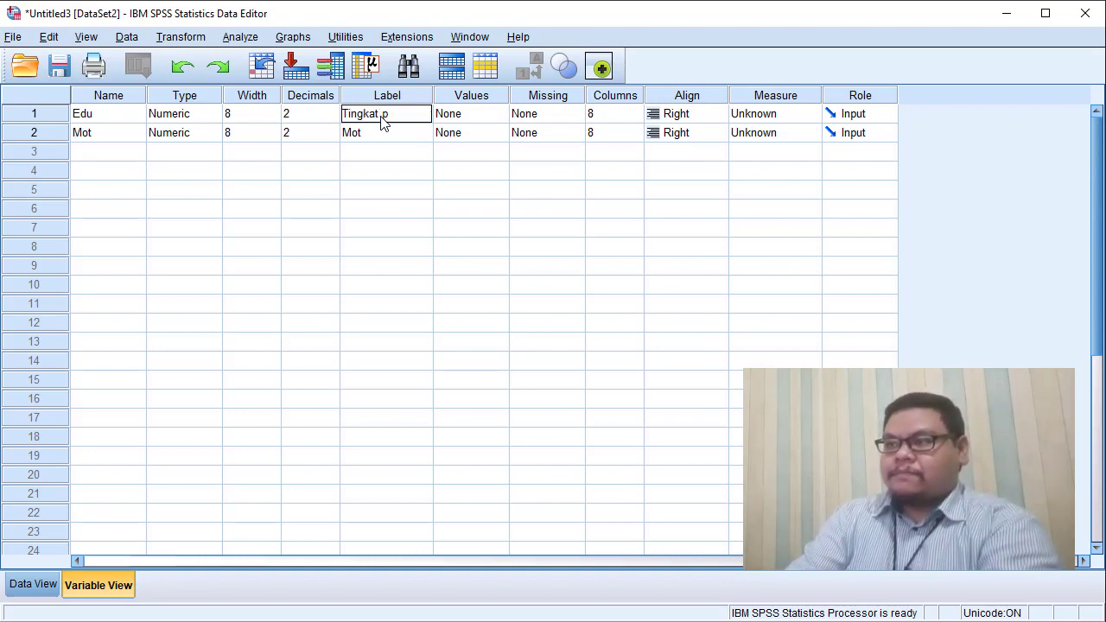
key("BackSpace")
type("Pendi")
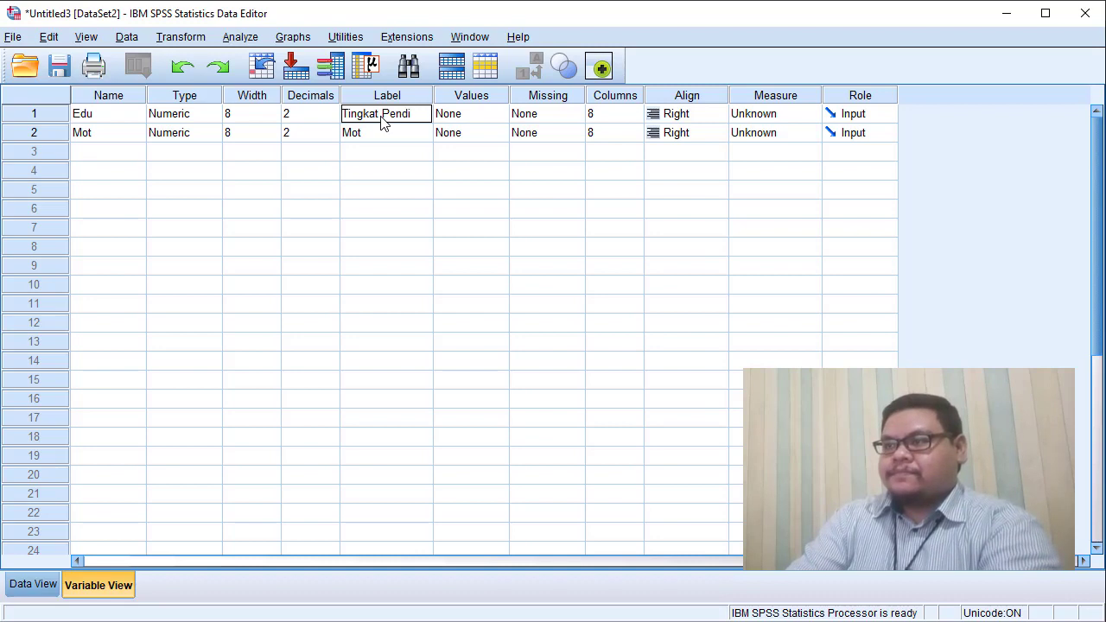
type("dikan")
key("BackSpace")
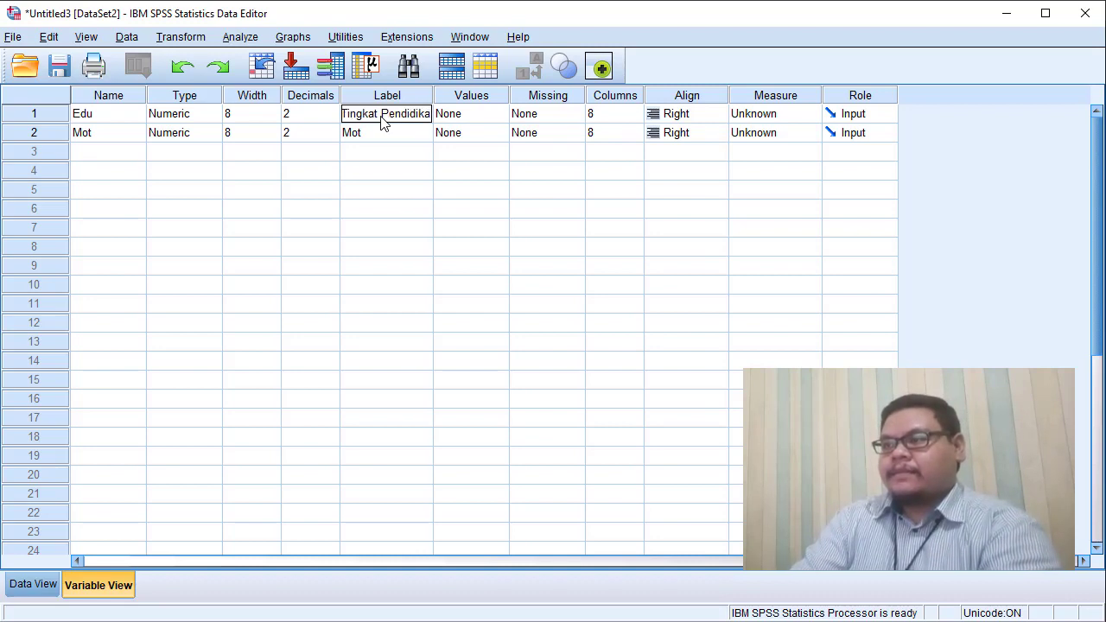
type("n")
key("Return")
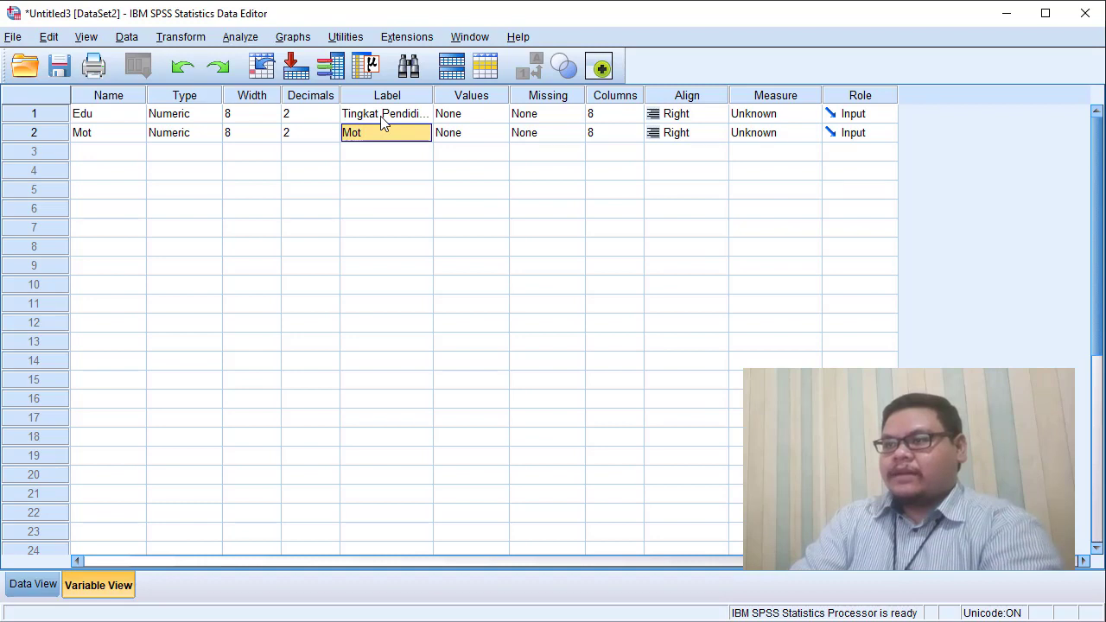
Set the label of the Mot variable to "Motivasi Kerja".
type("M")
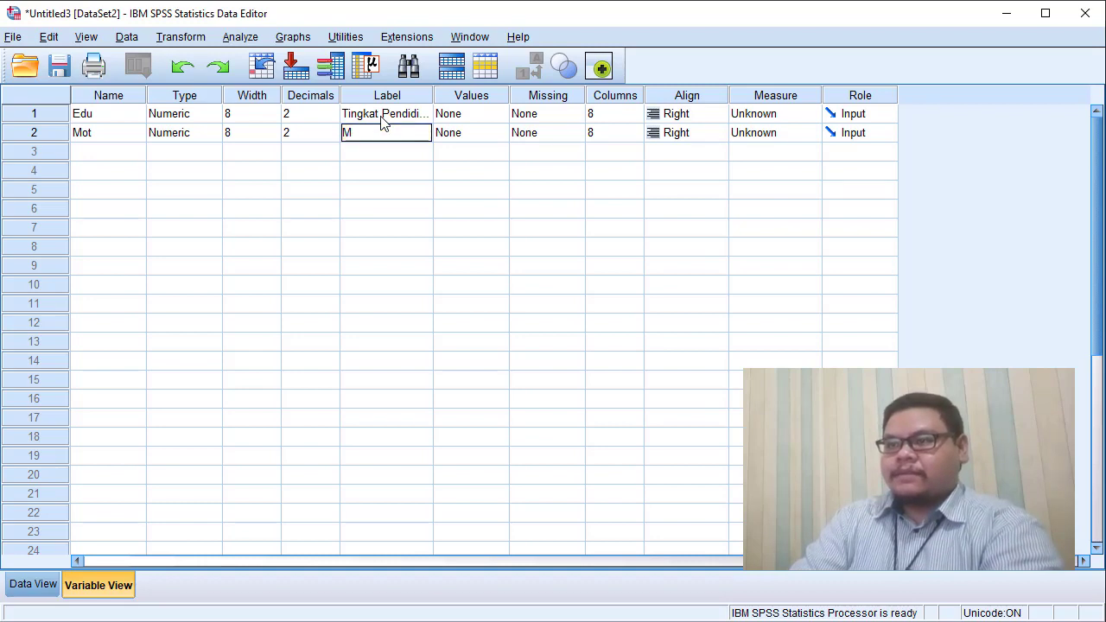
type("otivasi Ker")
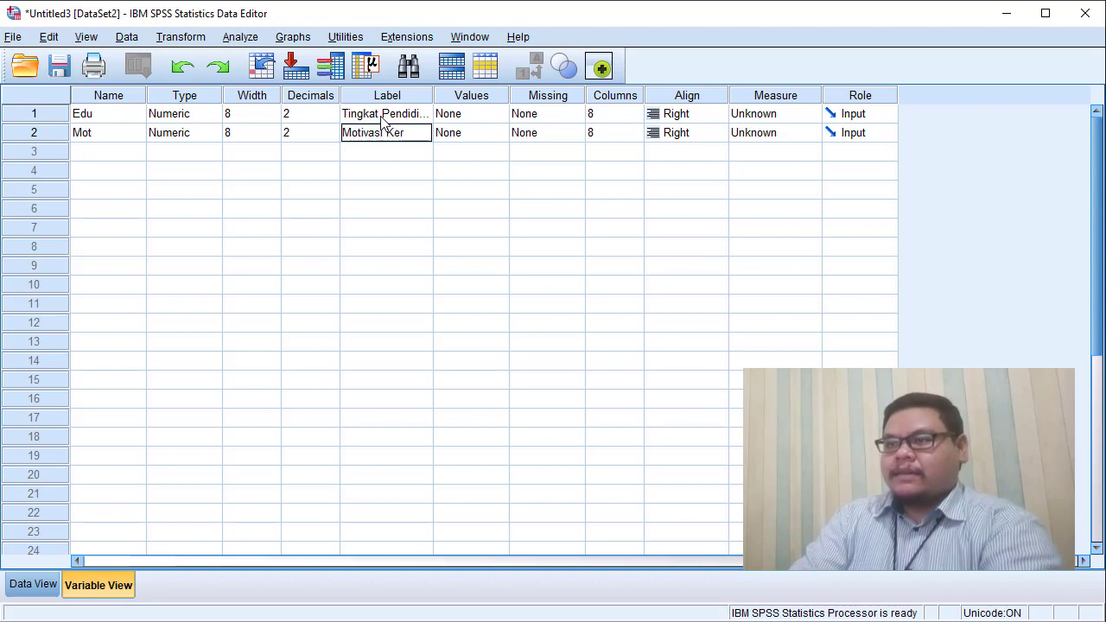
type("ja")
left_click(381, 120)
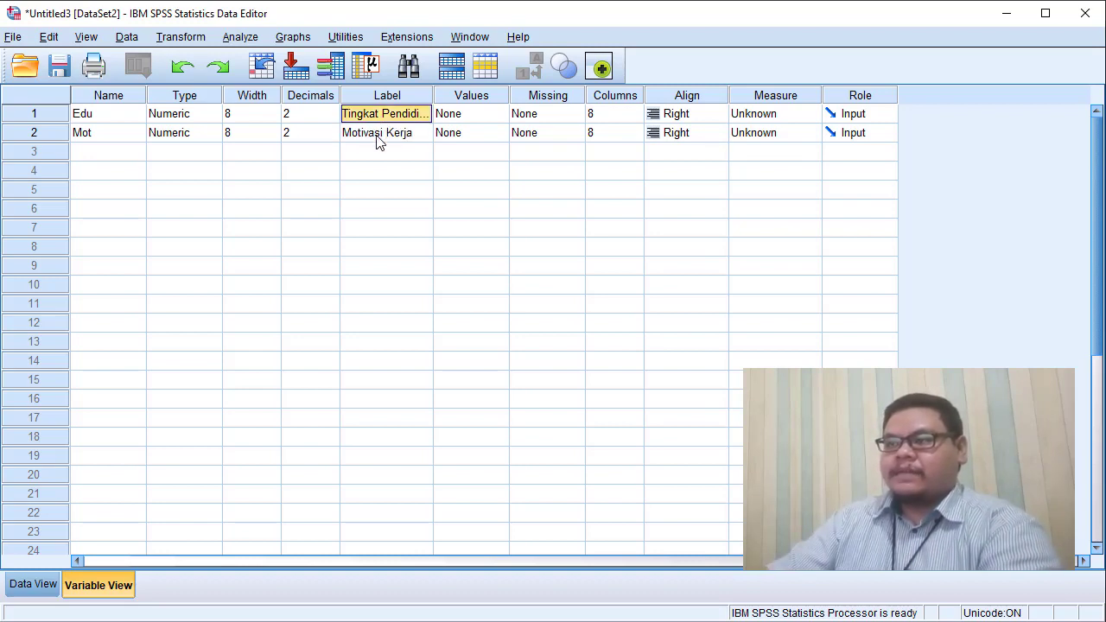
left_click(377, 139)
left_click(383, 119)
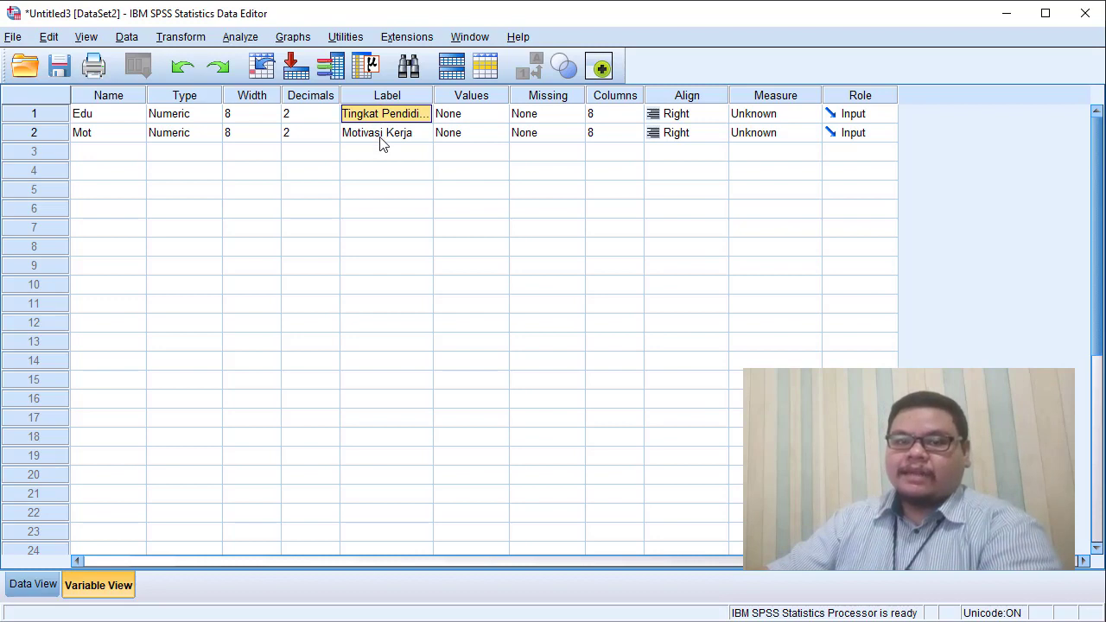
left_click(382, 132)
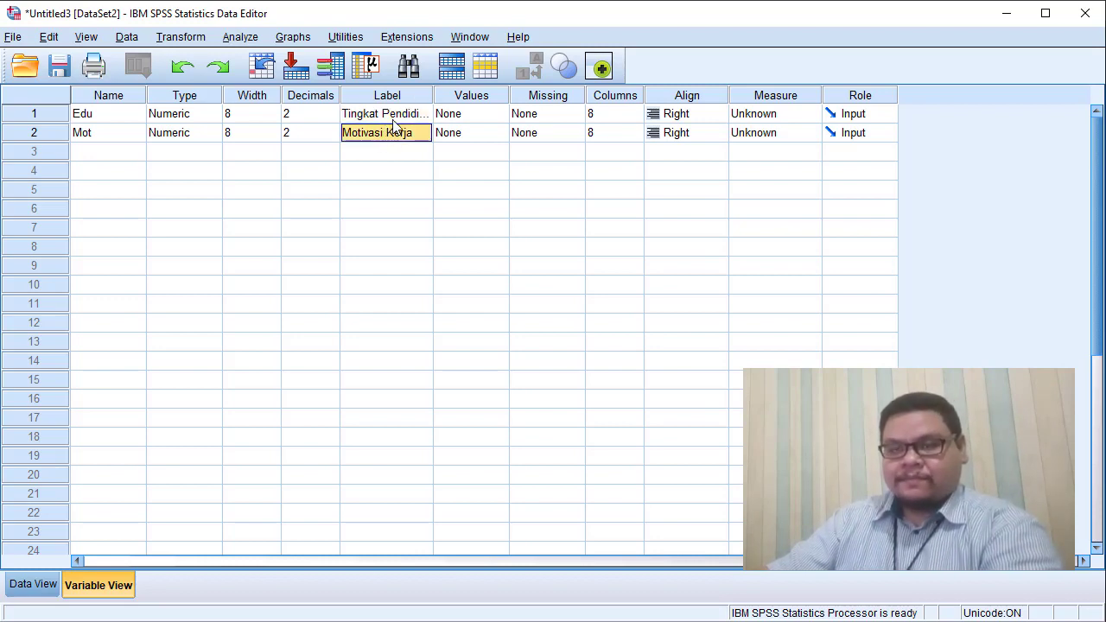
left_click(401, 119)
left_click(391, 132)
left_click(404, 118)
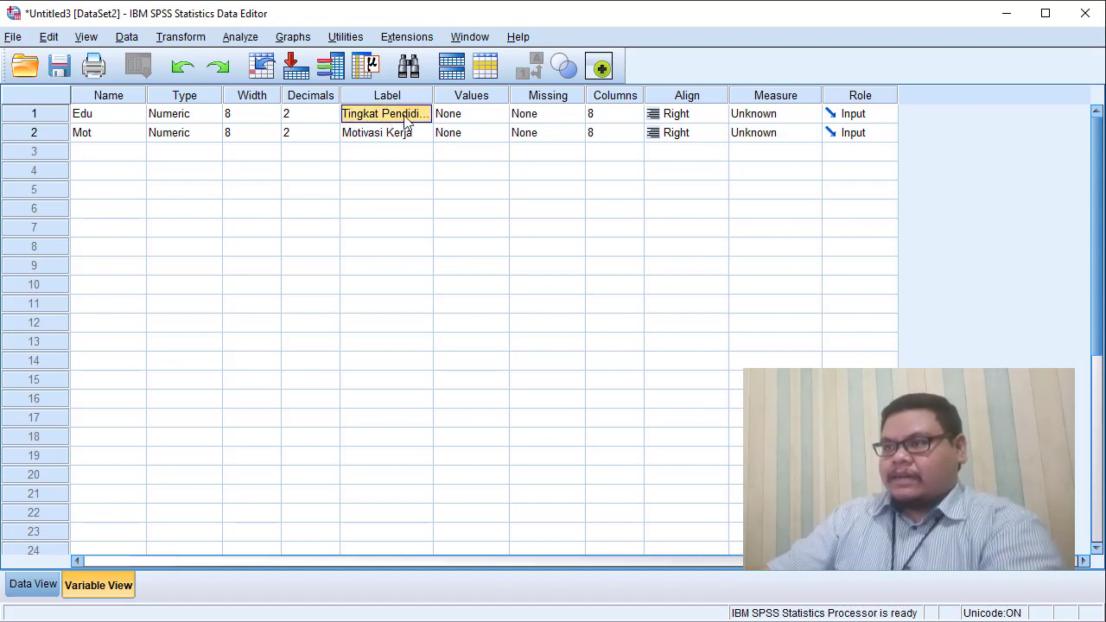
Set the measurement level of both the Edu and Mot variables to Ordinal.
left_click(783, 123)
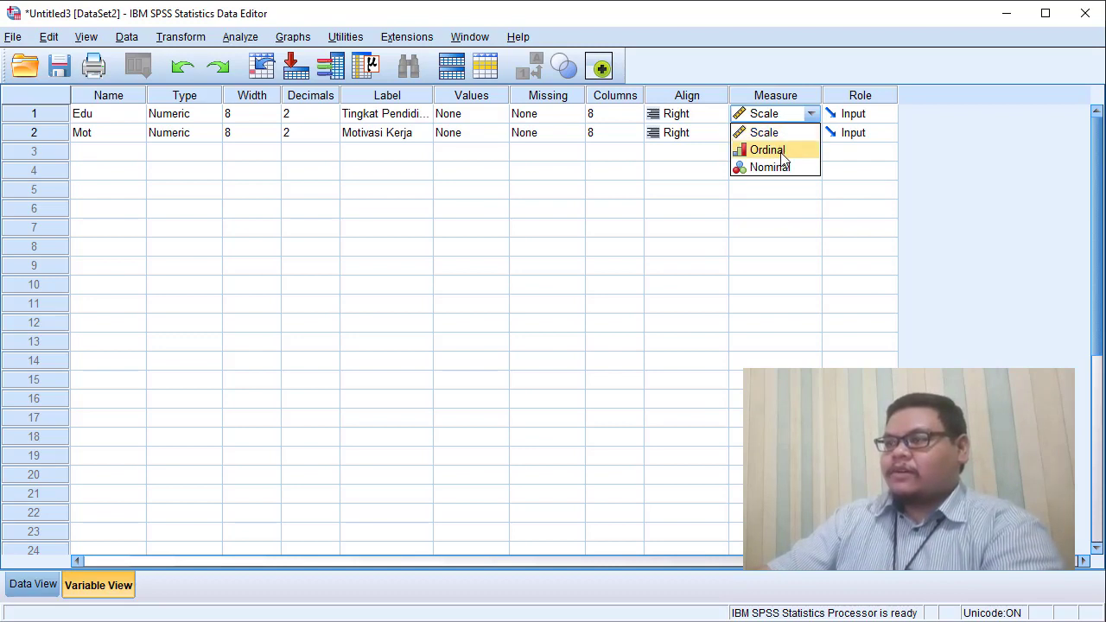
left_click(767, 151)
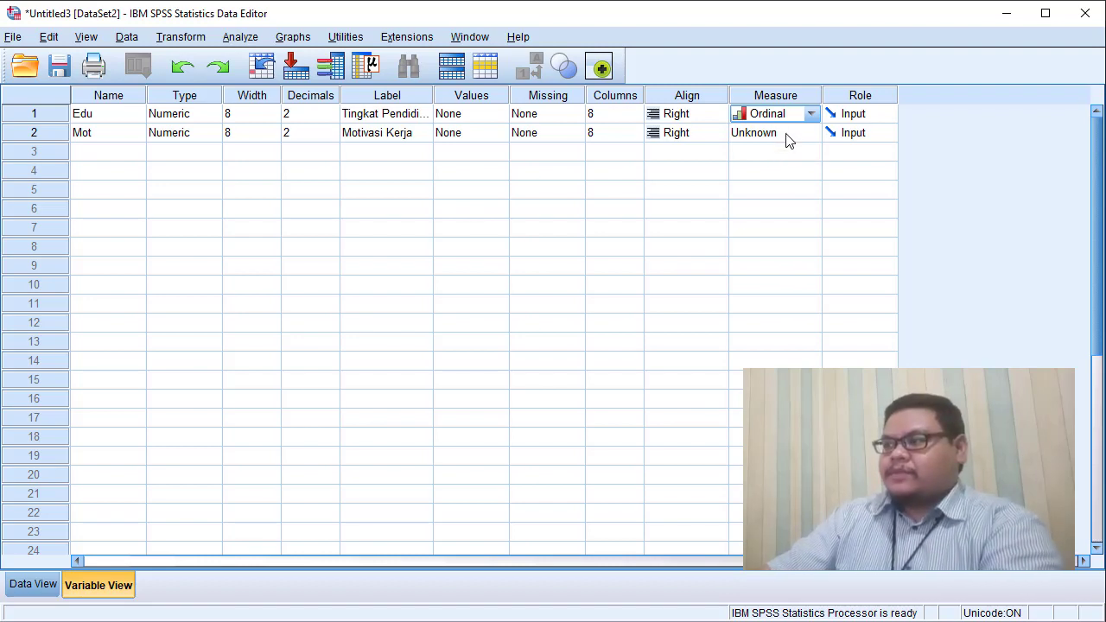
left_click(787, 136)
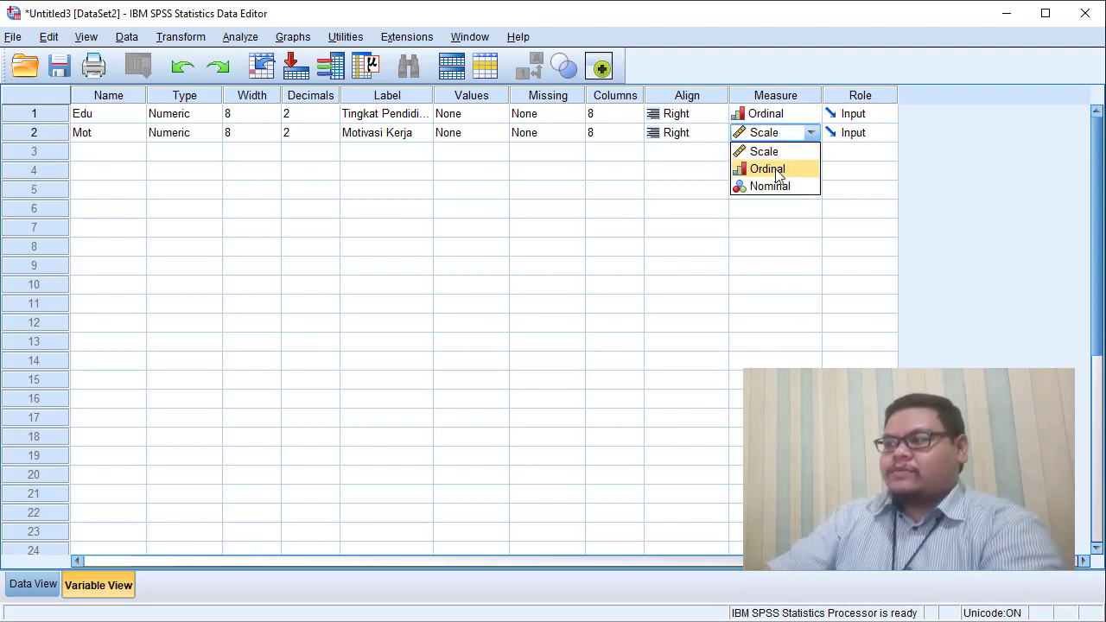
left_click(775, 168)
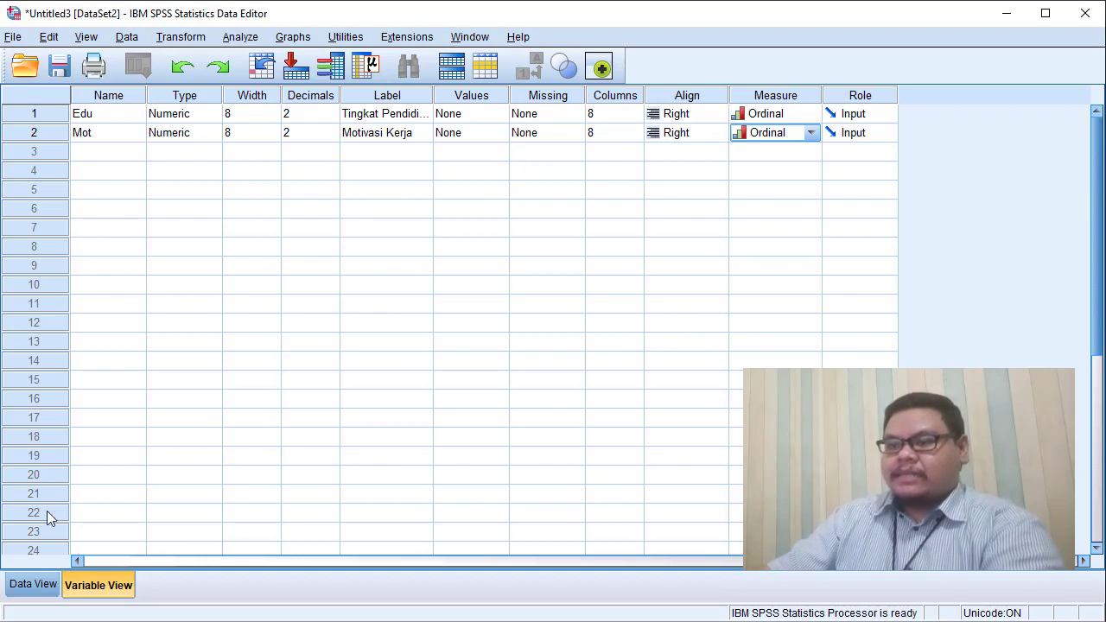
Return to Data View and check the Edu and Mot codes in the first two rows.
left_click(42, 583)
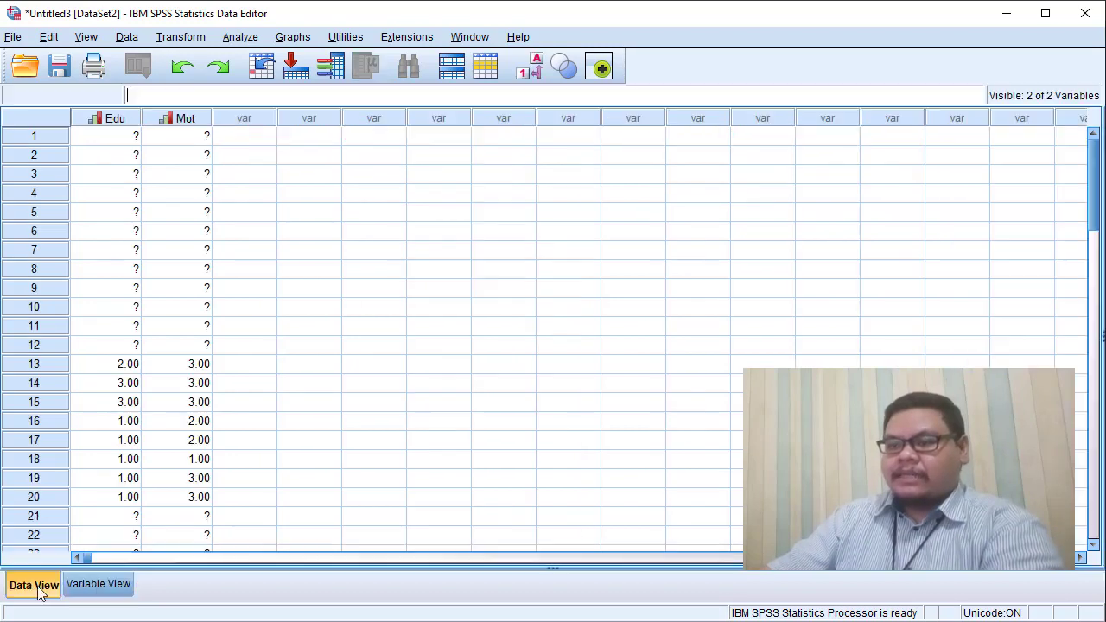
left_click(125, 138)
left_click(177, 142)
left_click(179, 163)
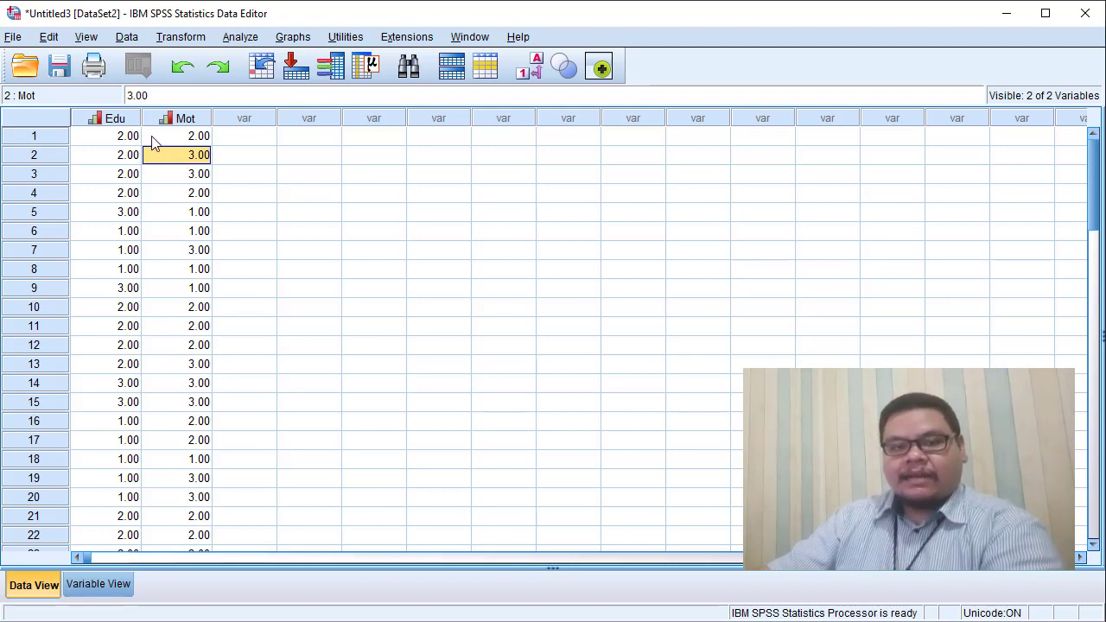
In Variable View, add the value label 1 = "SMA" to the Edu variable.
left_click(126, 136)
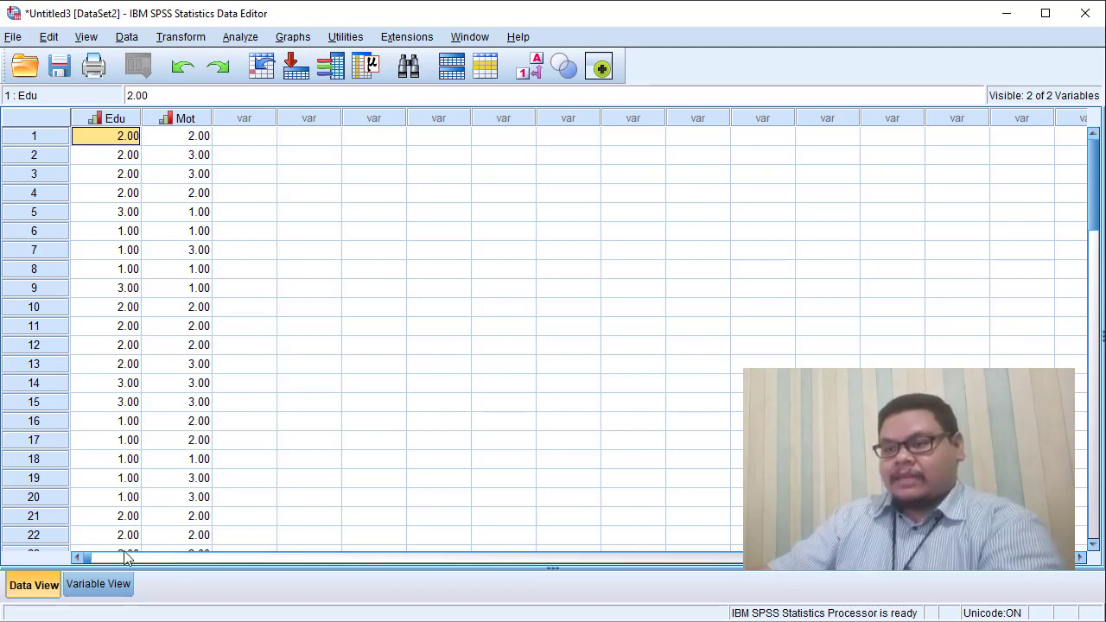
left_click(130, 586)
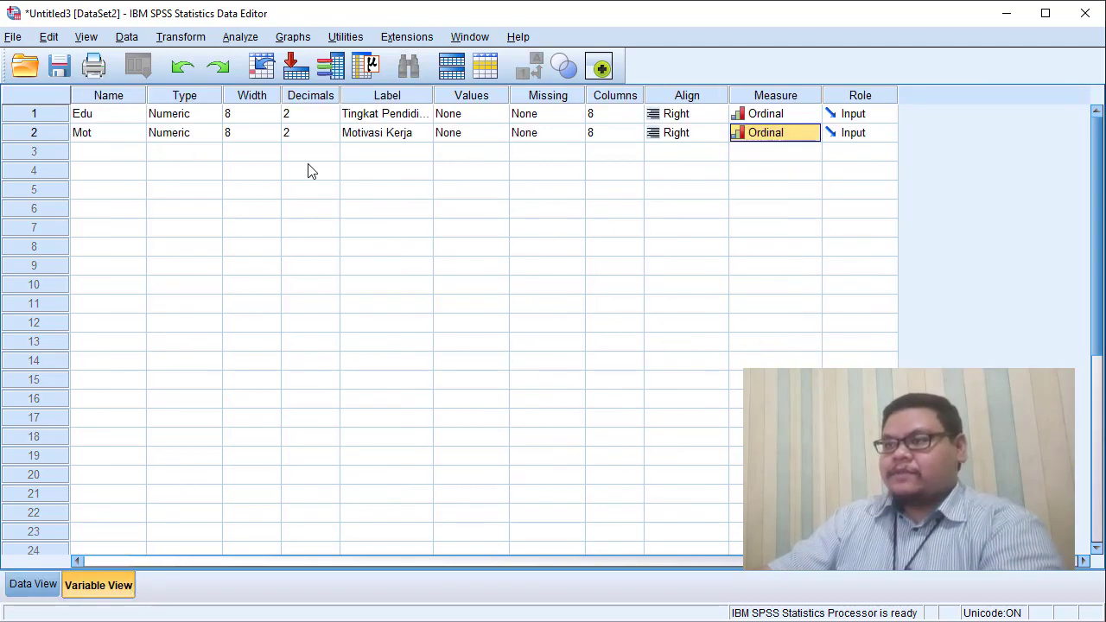
left_click(115, 118)
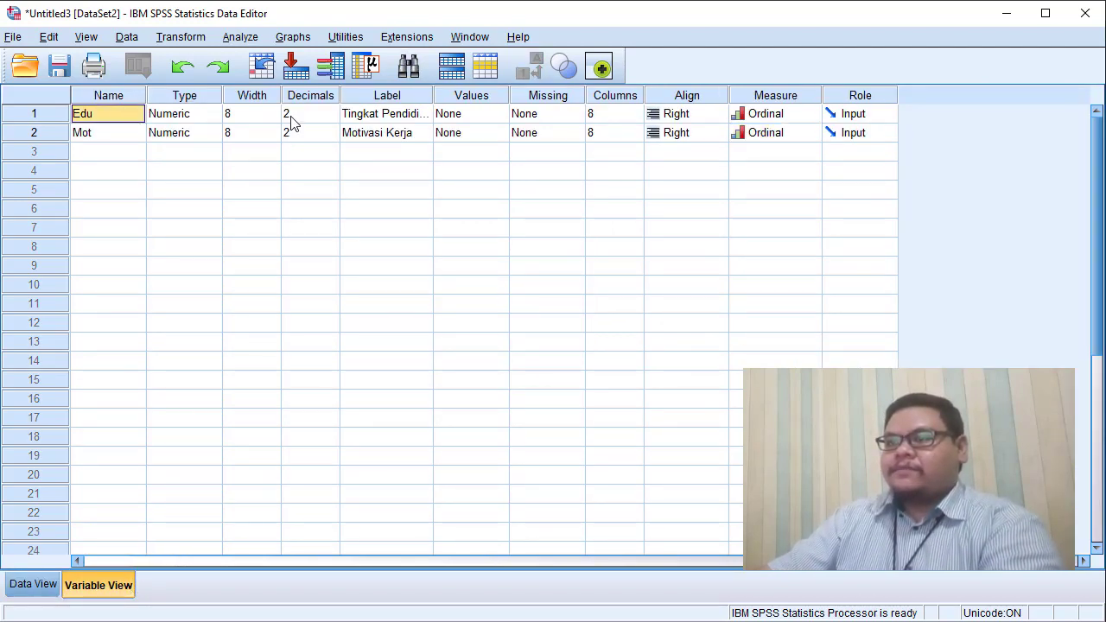
left_click(481, 116)
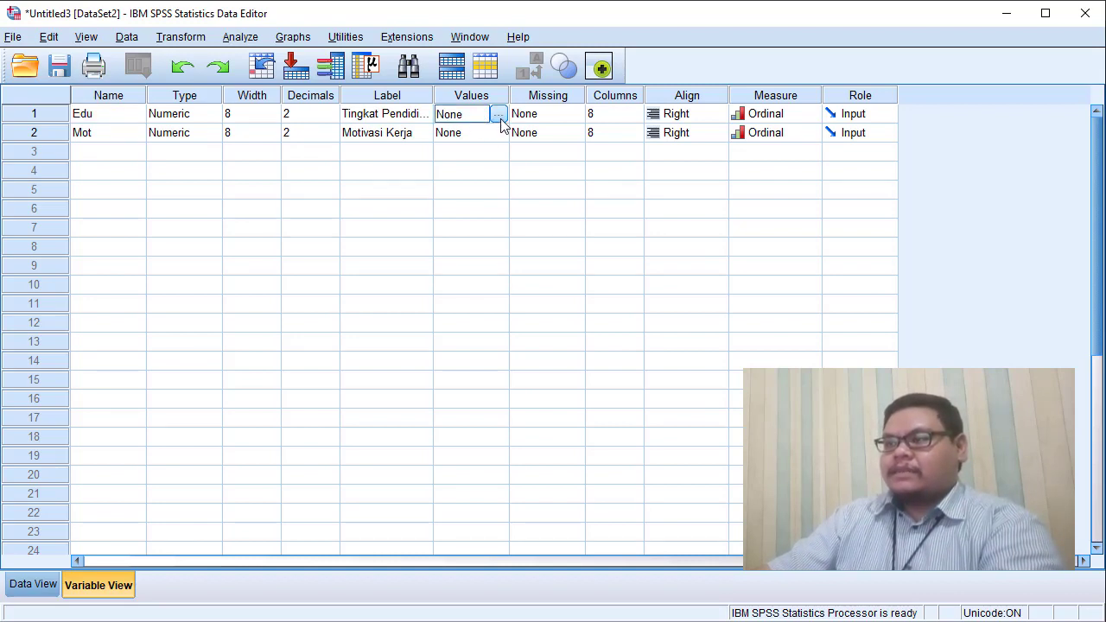
left_click(499, 115)
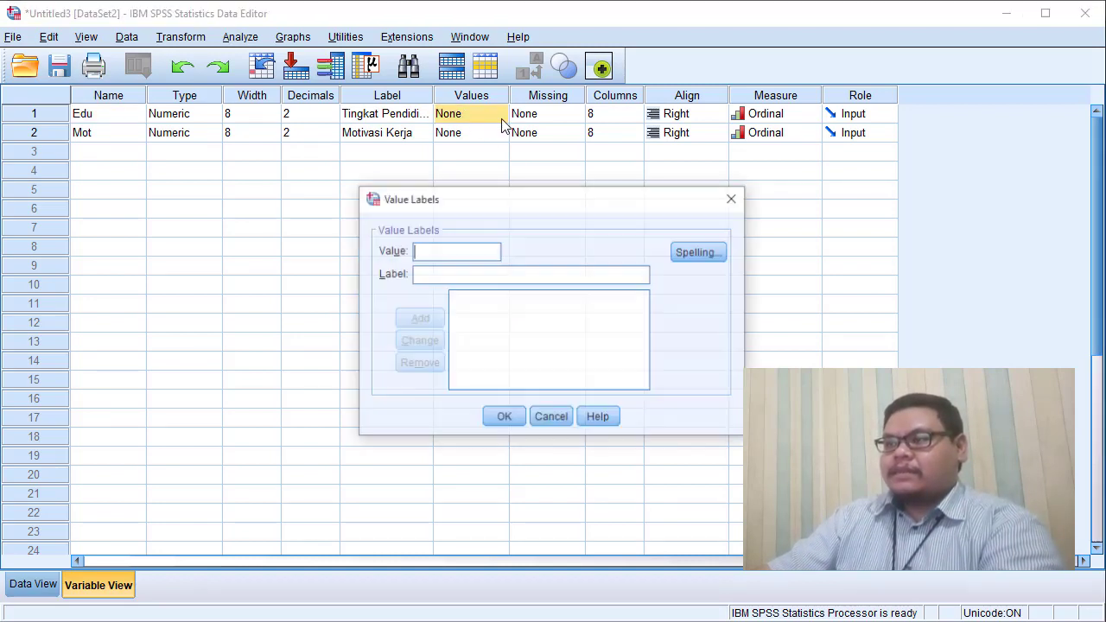
left_click(455, 275)
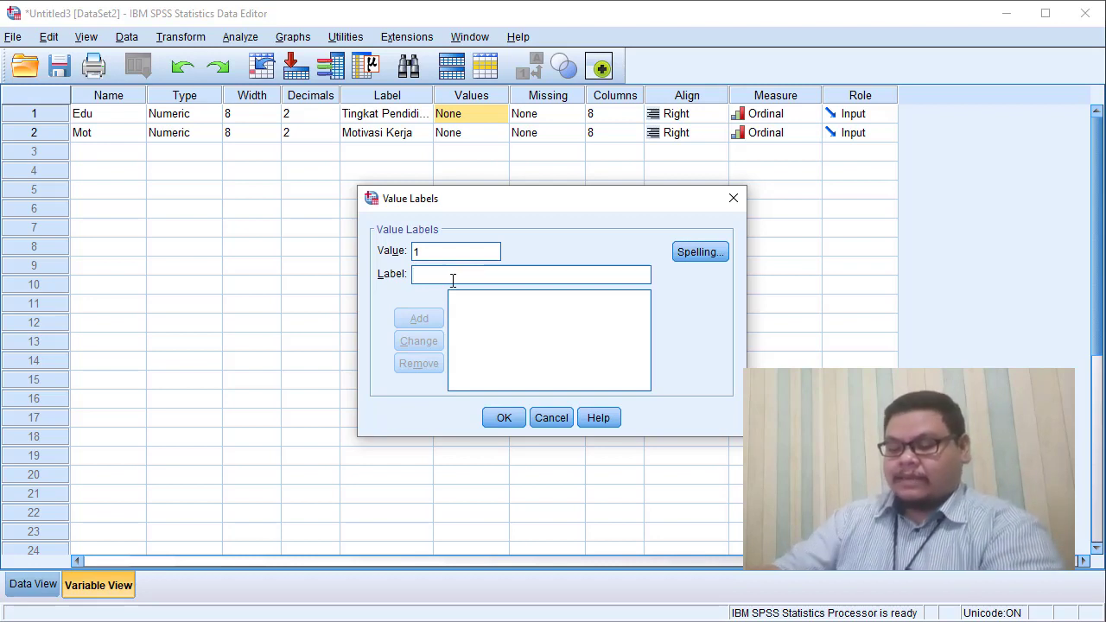
type("SMA")
key("Return")
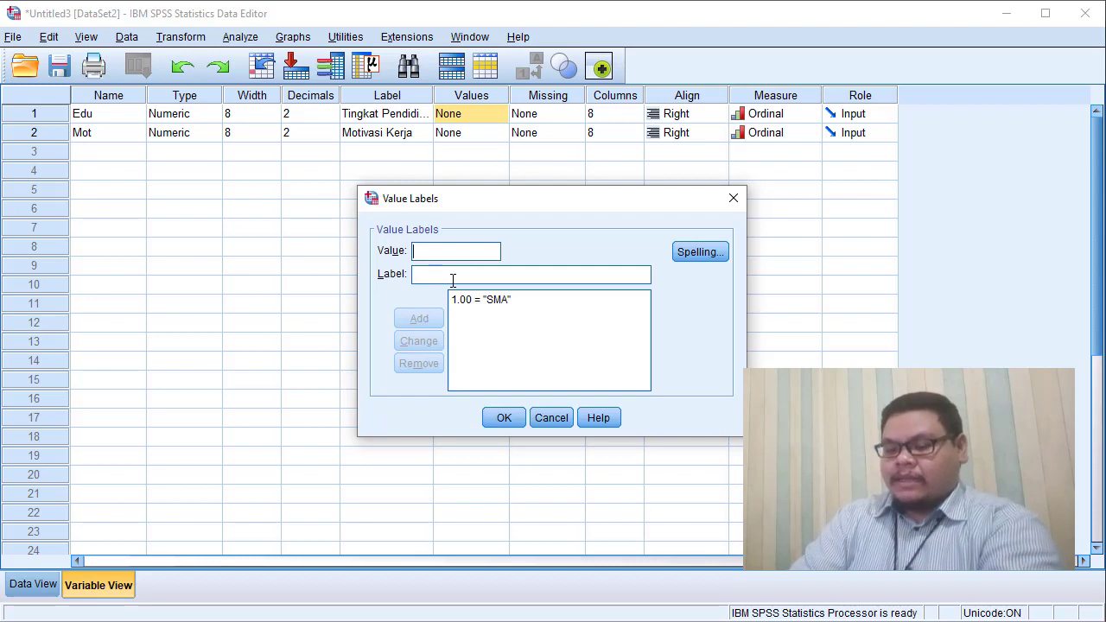
Add the value labels 2 = "D3" and 3 = "S1" to the Edu variable and apply the label set.
type("2")
key("Tab")
type("D3")
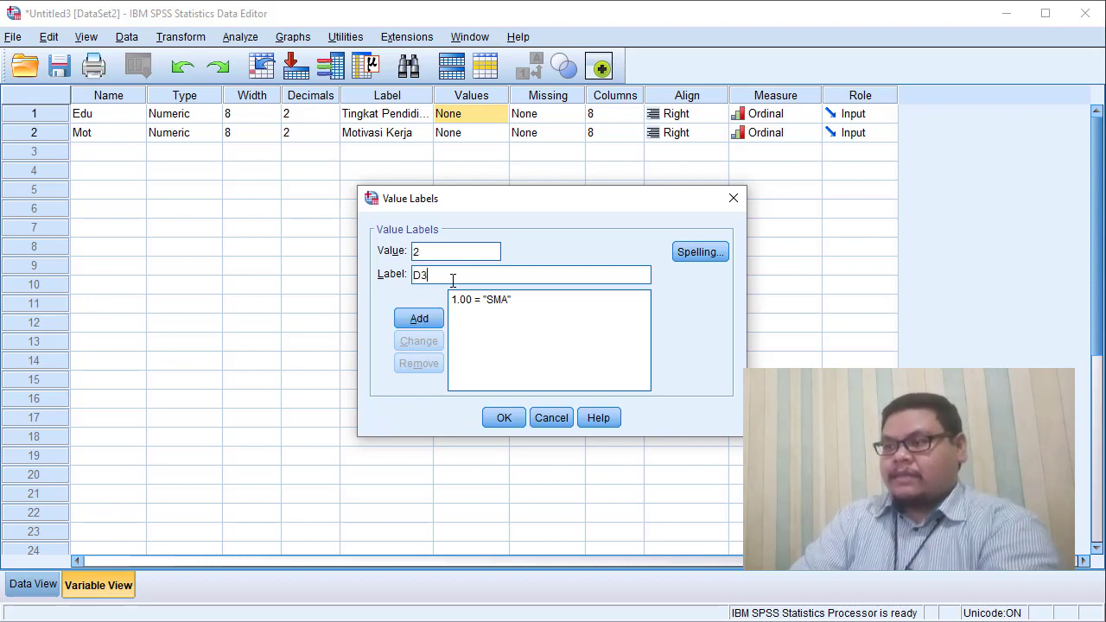
key("Return")
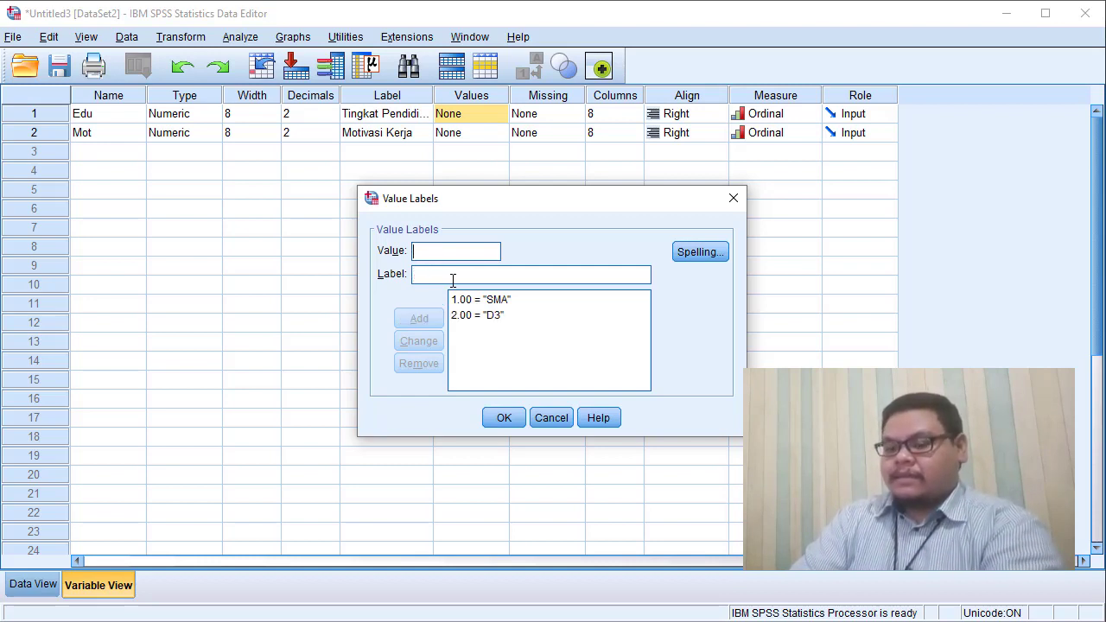
type("3")
type("S1")
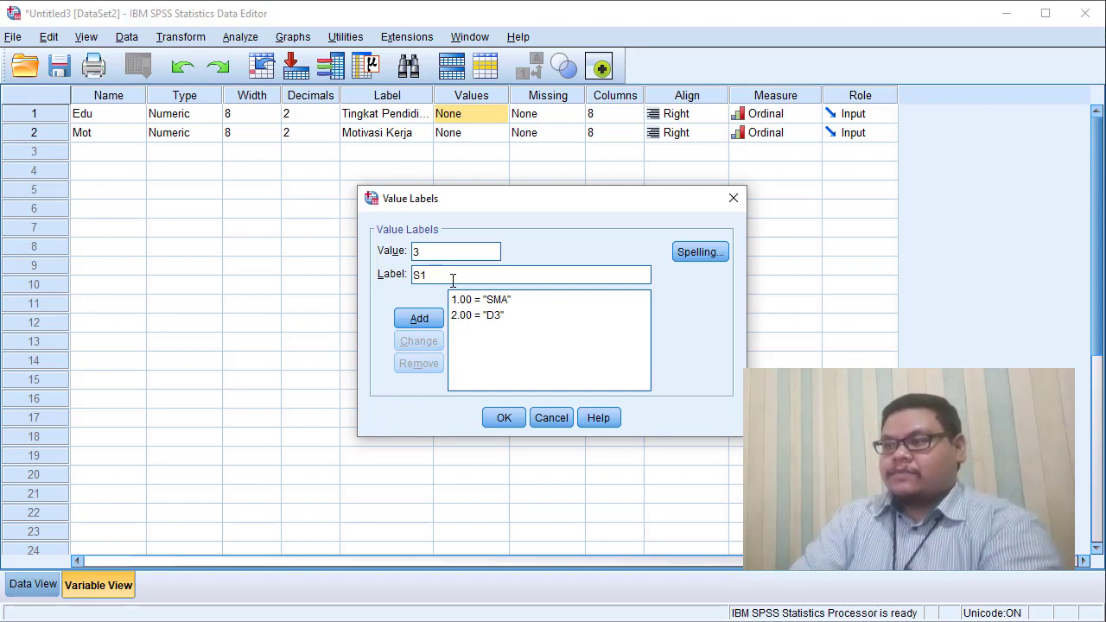
key("Return")
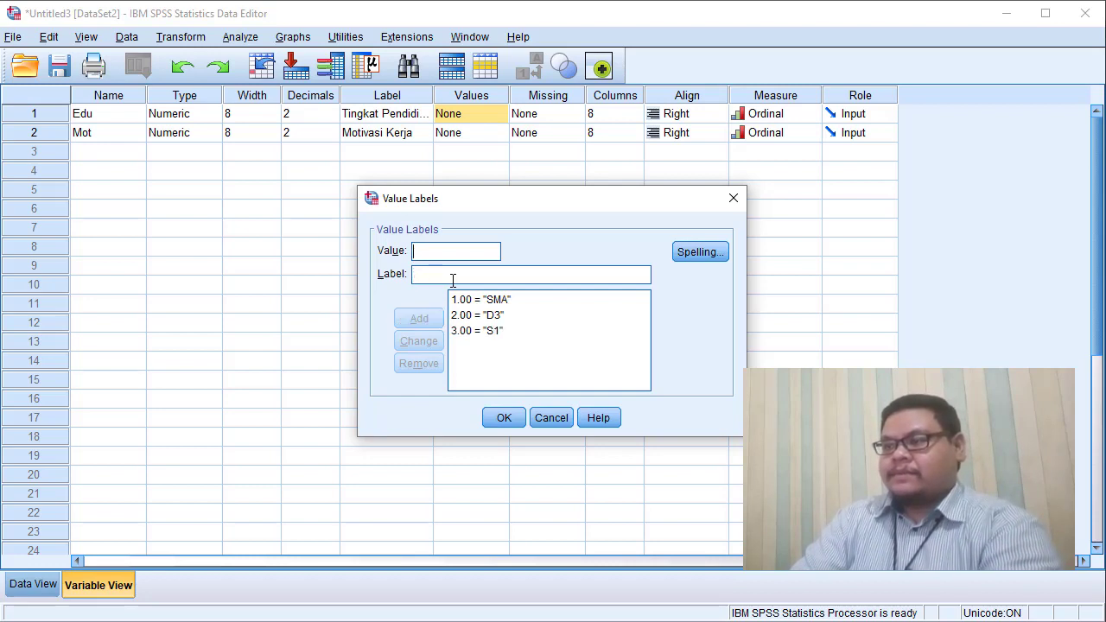
left_click(503, 417)
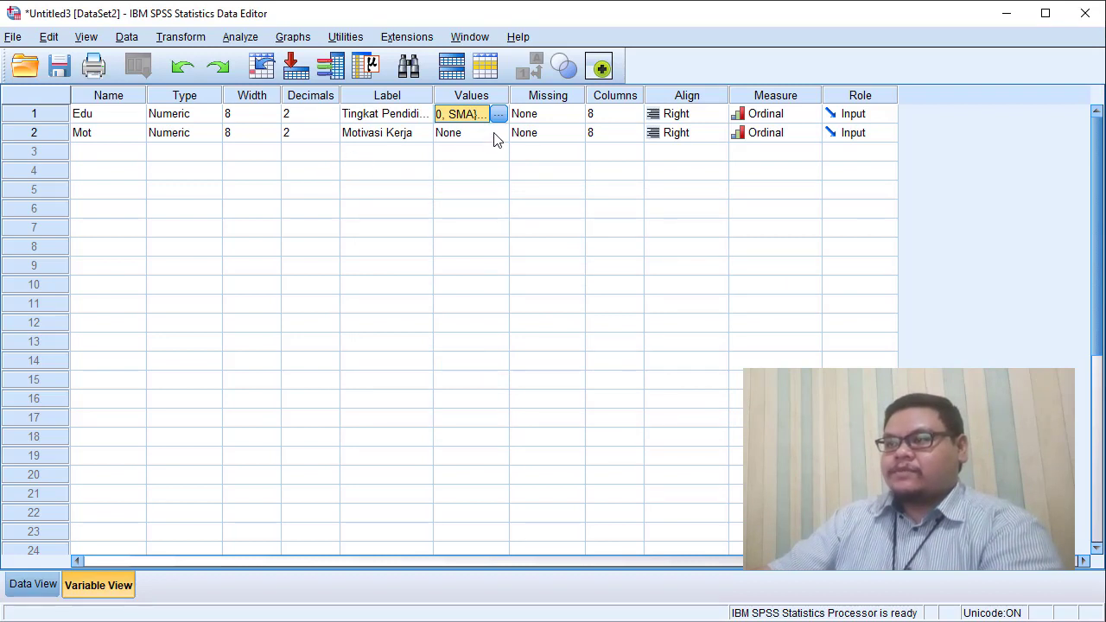
Define value labels for the Mot variable, adding 1 = "Rendah" and 2 = "Sedang".
left_click(497, 138)
left_click(498, 133)
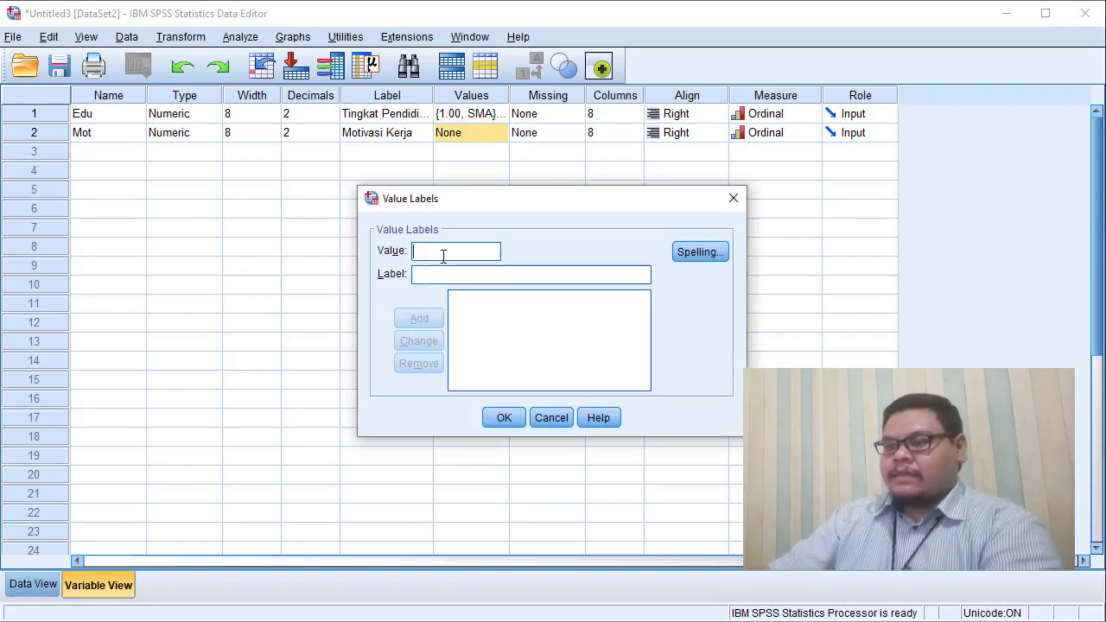
type("R")
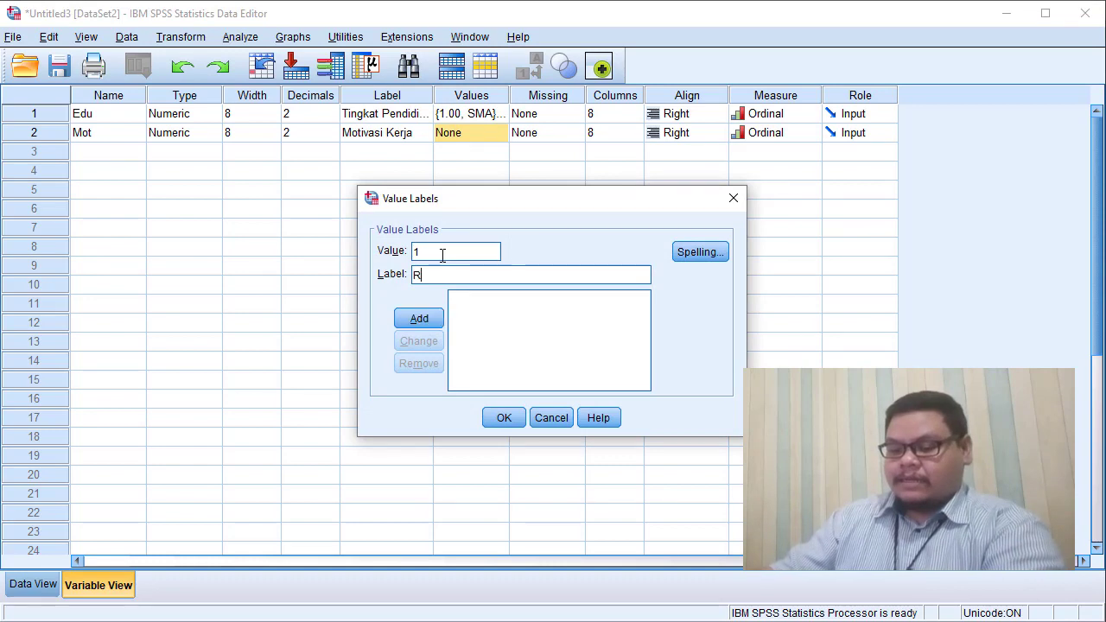
type("endah")
key("Return")
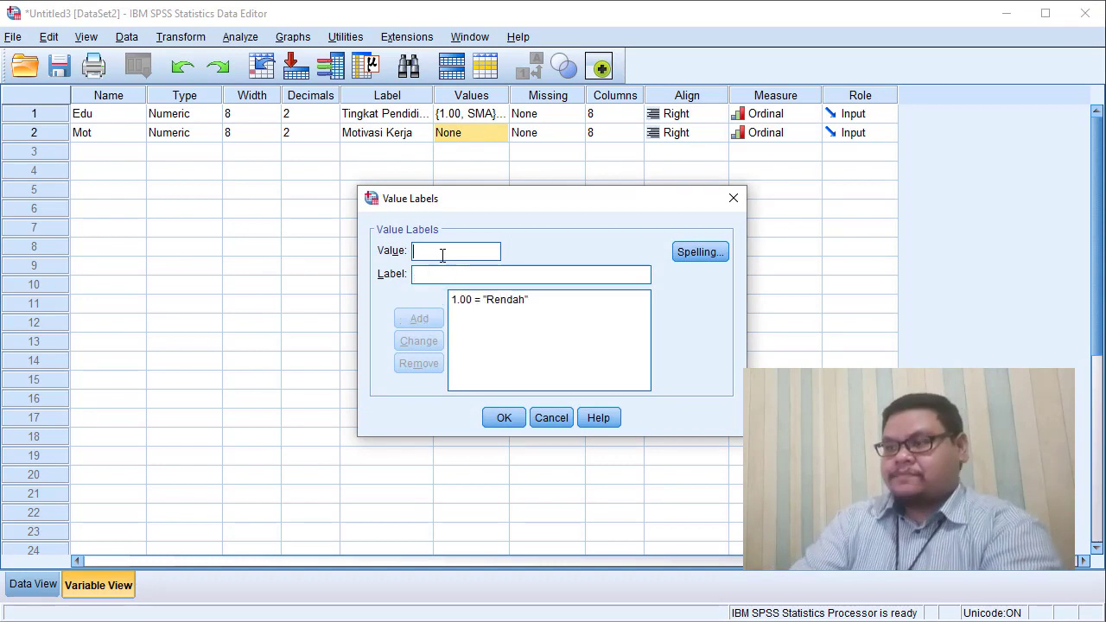
type("2")
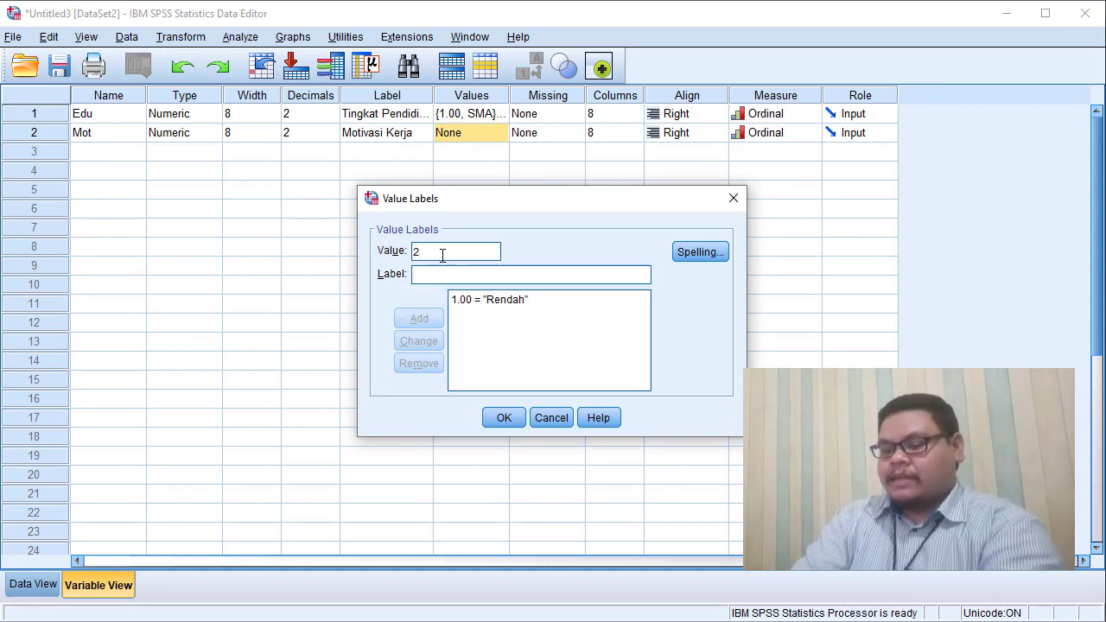
key("Tab")
type("Sedan")
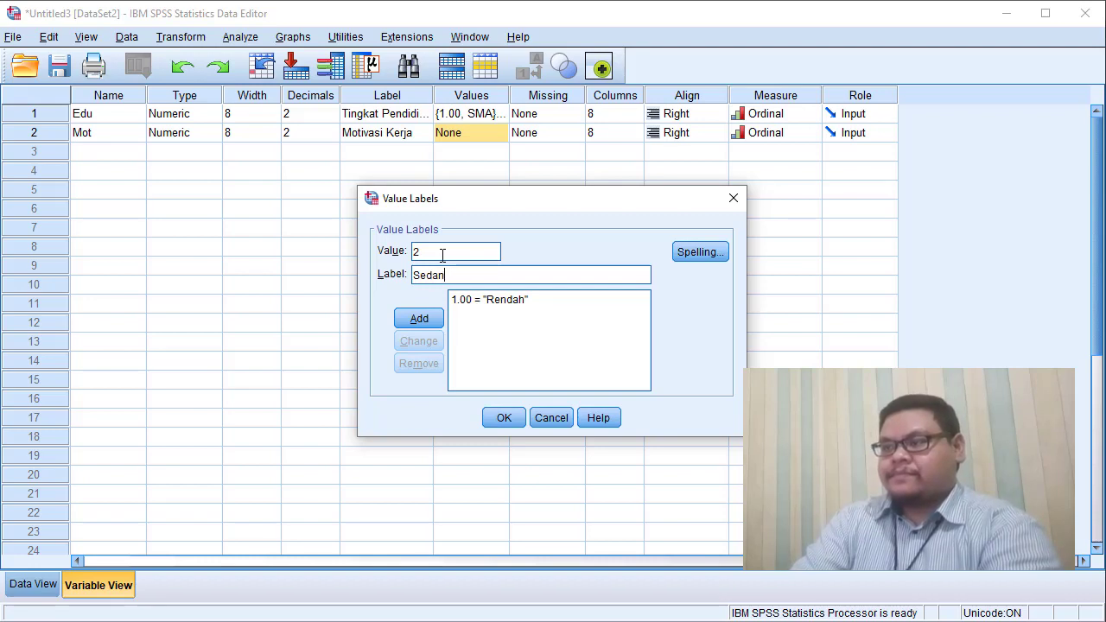
type("g")
key("Return")
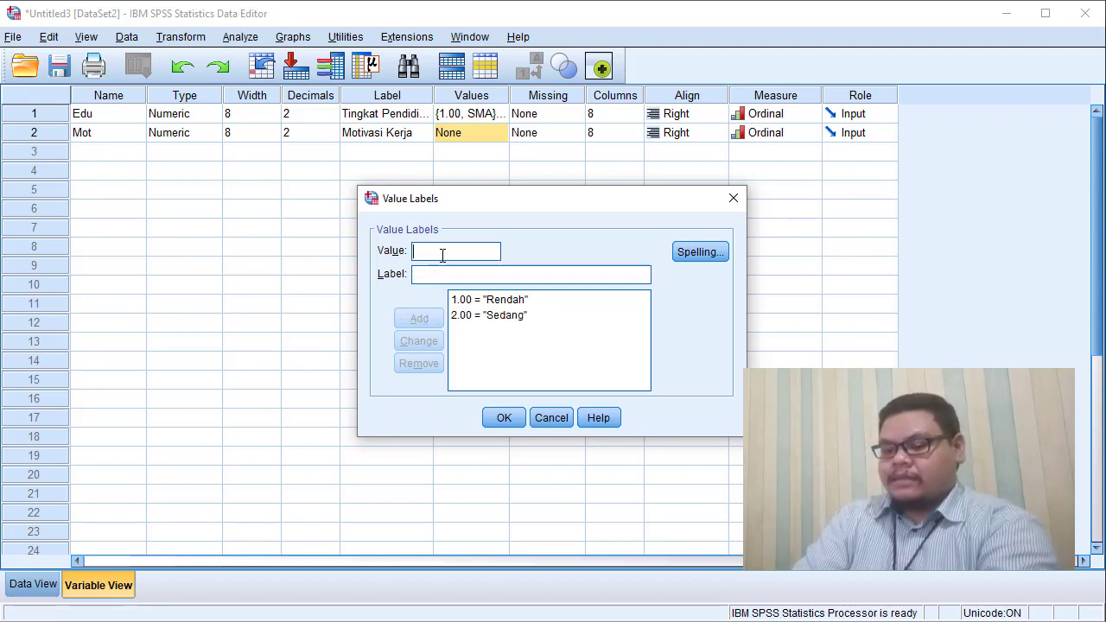
Add the value label 3 = "Tinggi" to the Mot variable and apply the label set.
type("3")
key("Tab")
type("Tinggi")
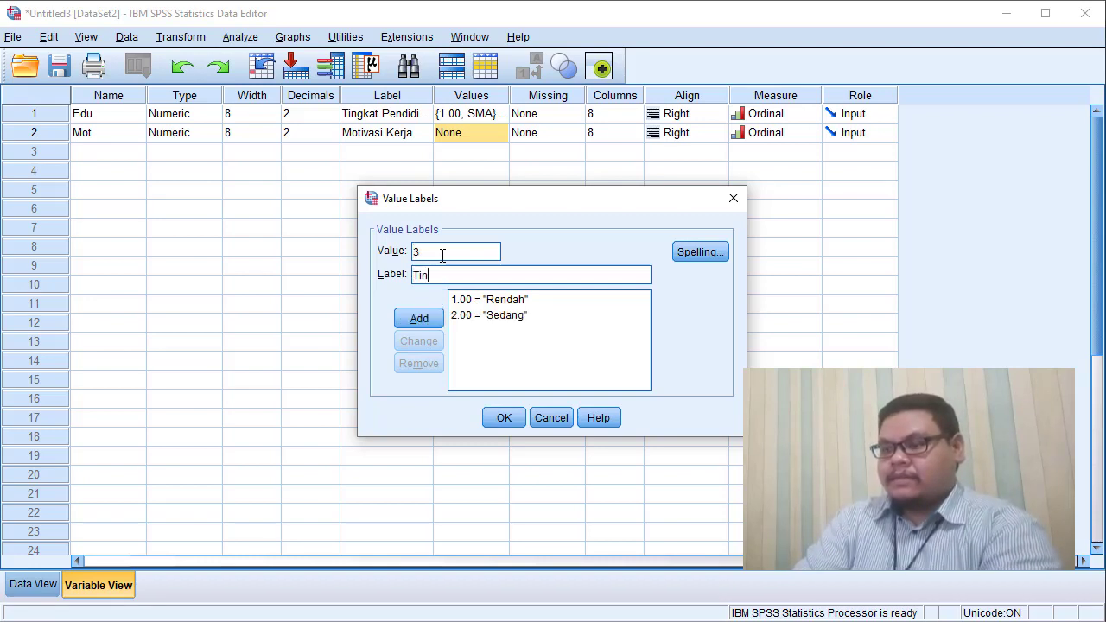
key("Return")
key("Tab")
key("Tab")
key("Tab")
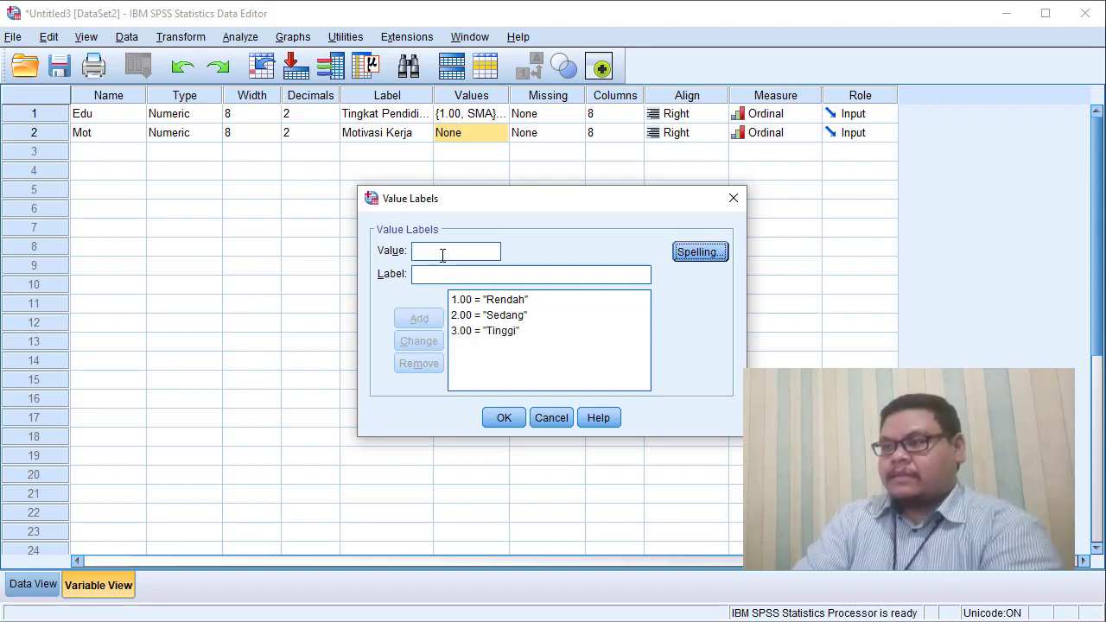
key("Return")
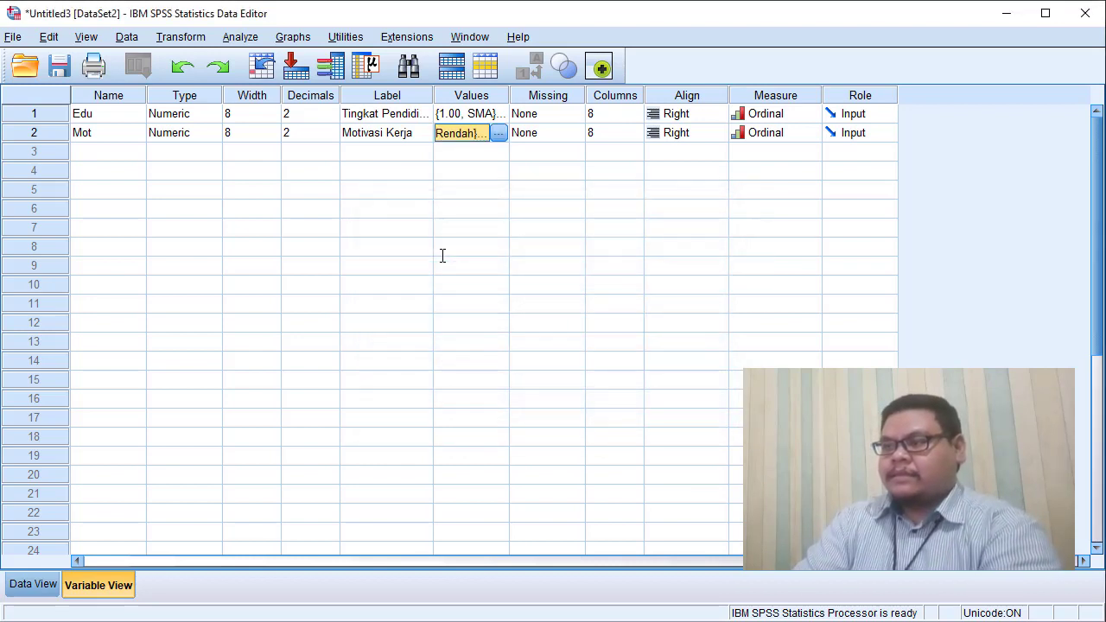
Return to Data View and display the value labels instead of the numeric codes for Edu and Mot.
left_click(33, 584)
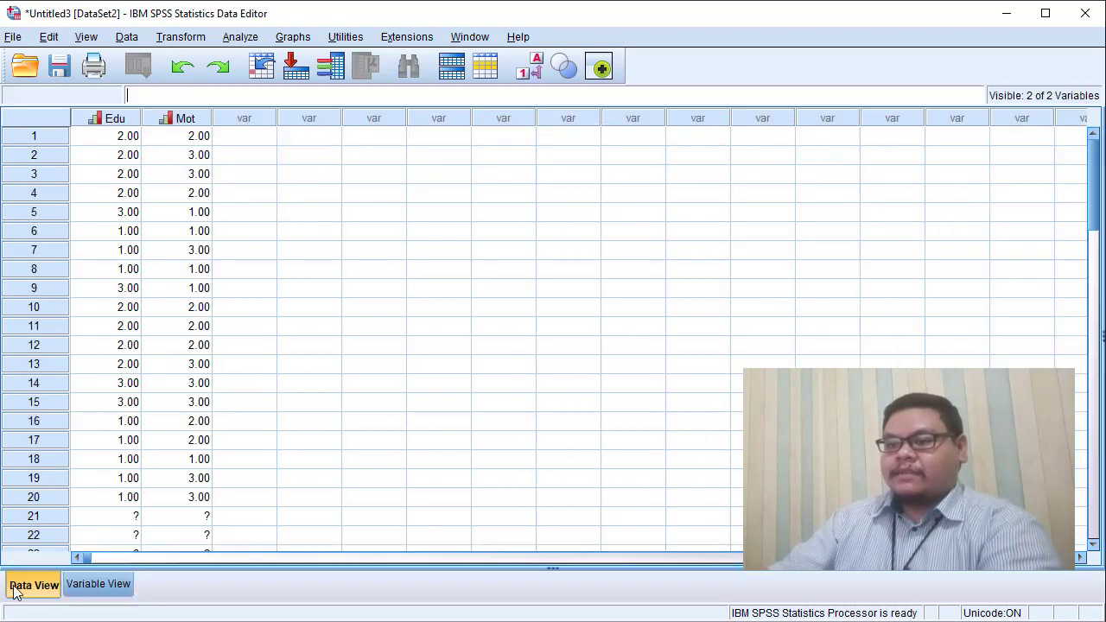
left_click(125, 144)
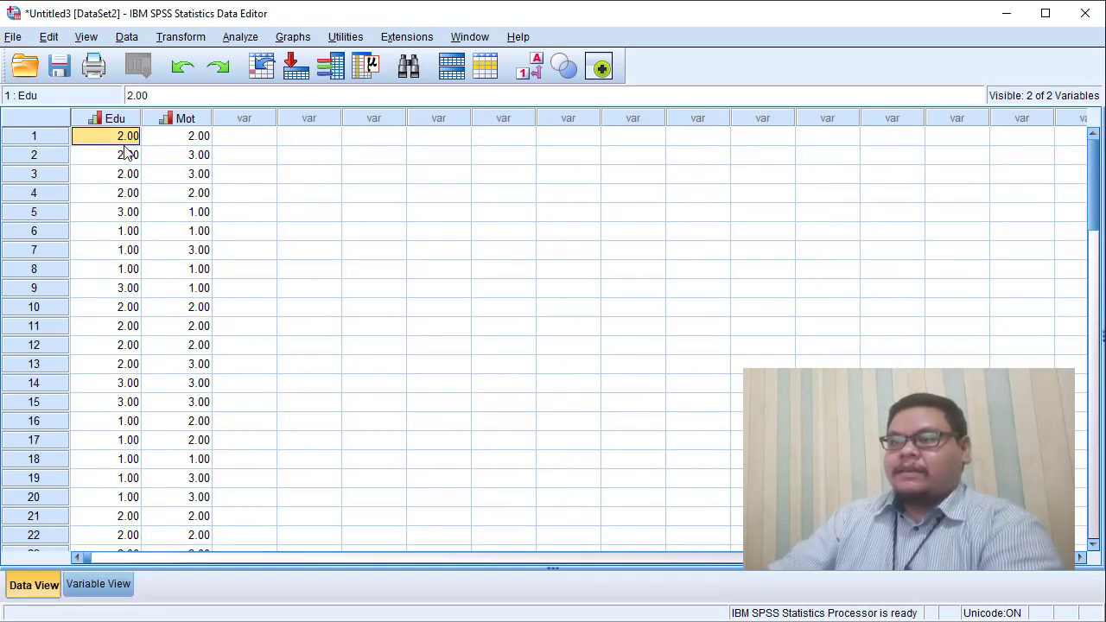
left_click(183, 142)
left_click(108, 161)
key("Down")
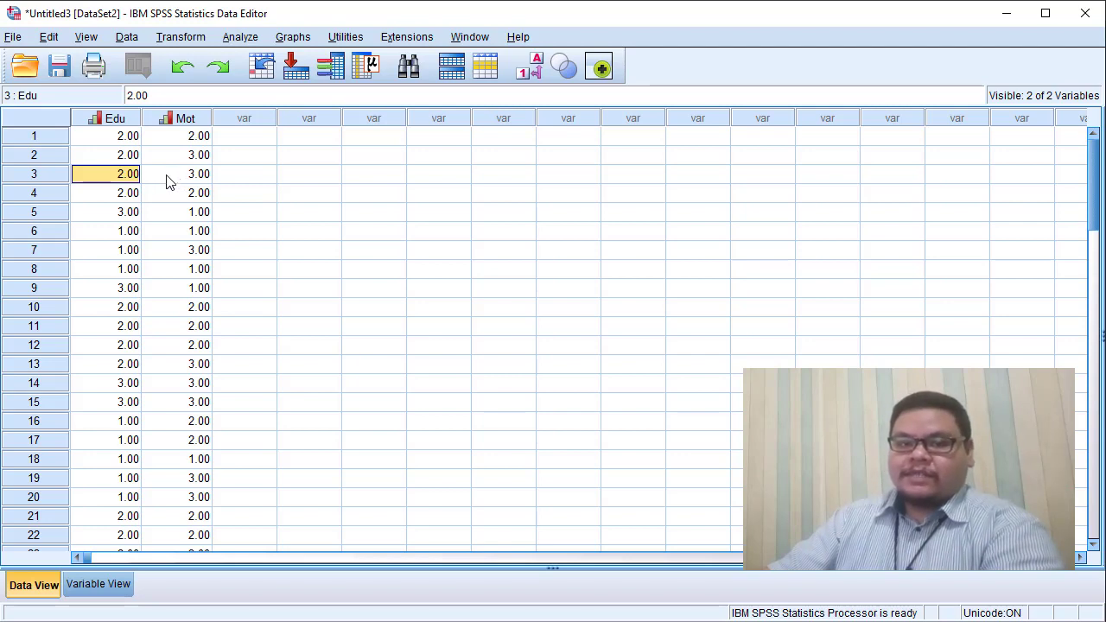
left_click(533, 73)
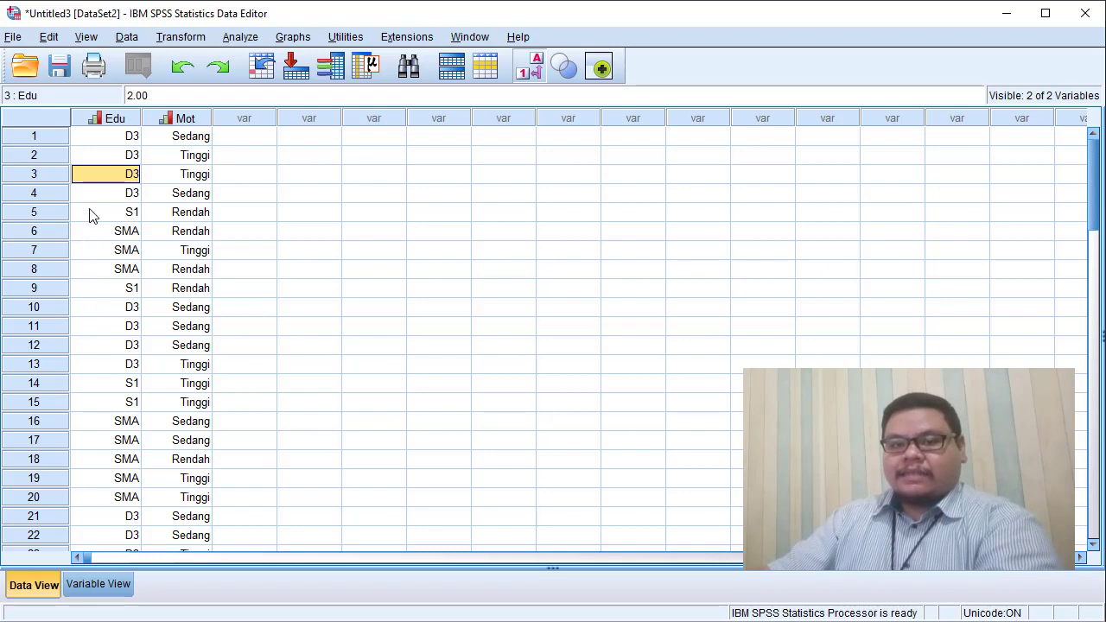
Set up a Crosstabs analysis with Tingkat Pendidikan [Edu] as the row variable and Motivasi Kerja [Mot] as the column variable.
left_click(237, 39)
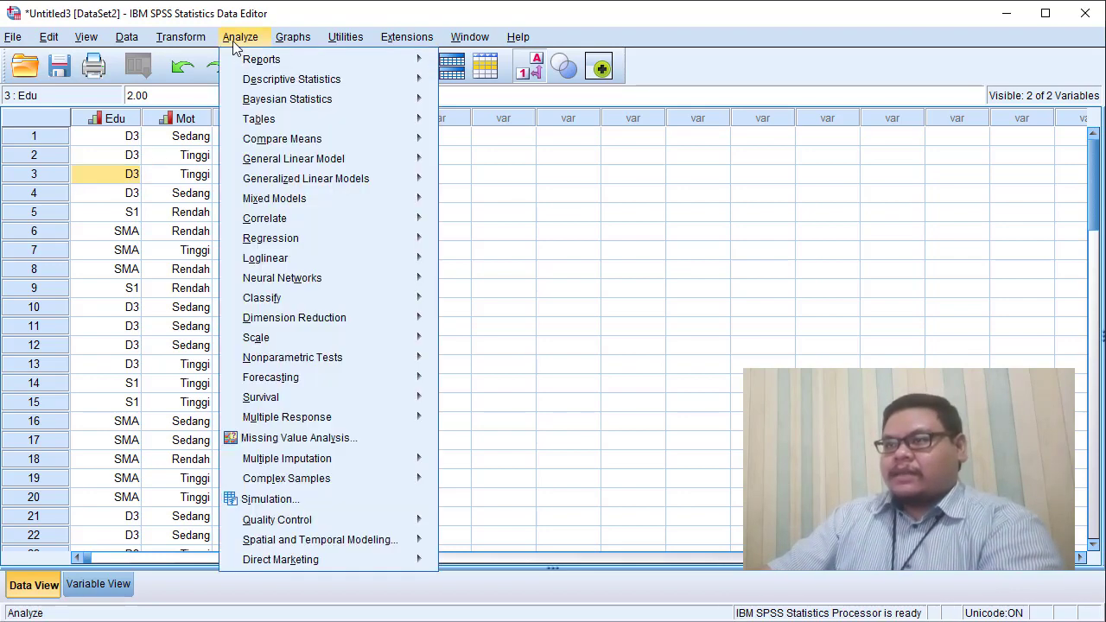
mouse_move(286, 83)
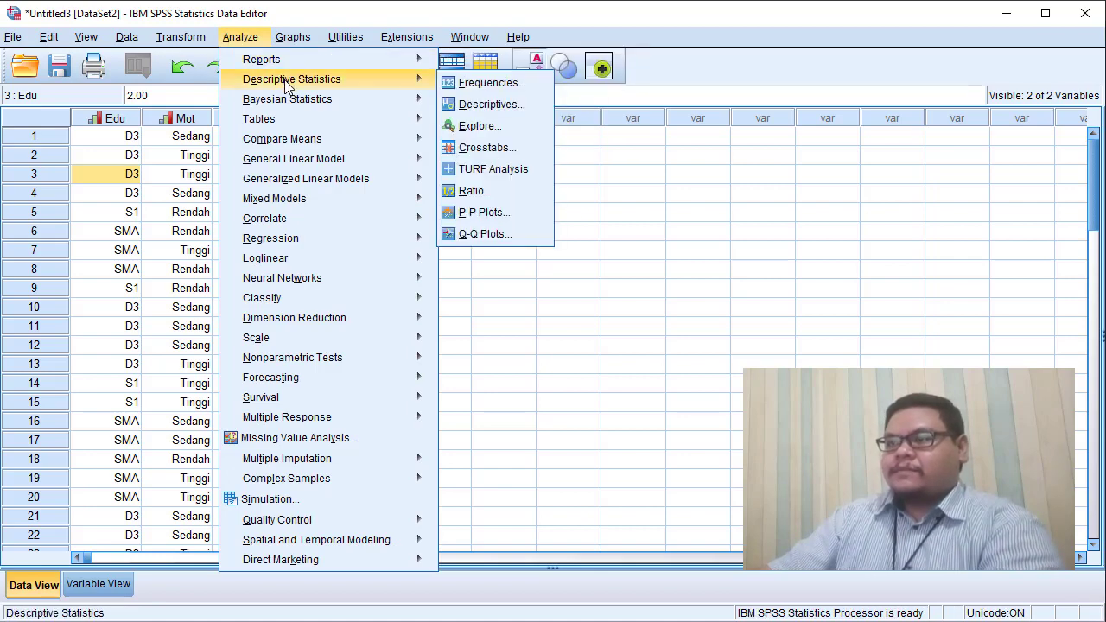
left_click(480, 149)
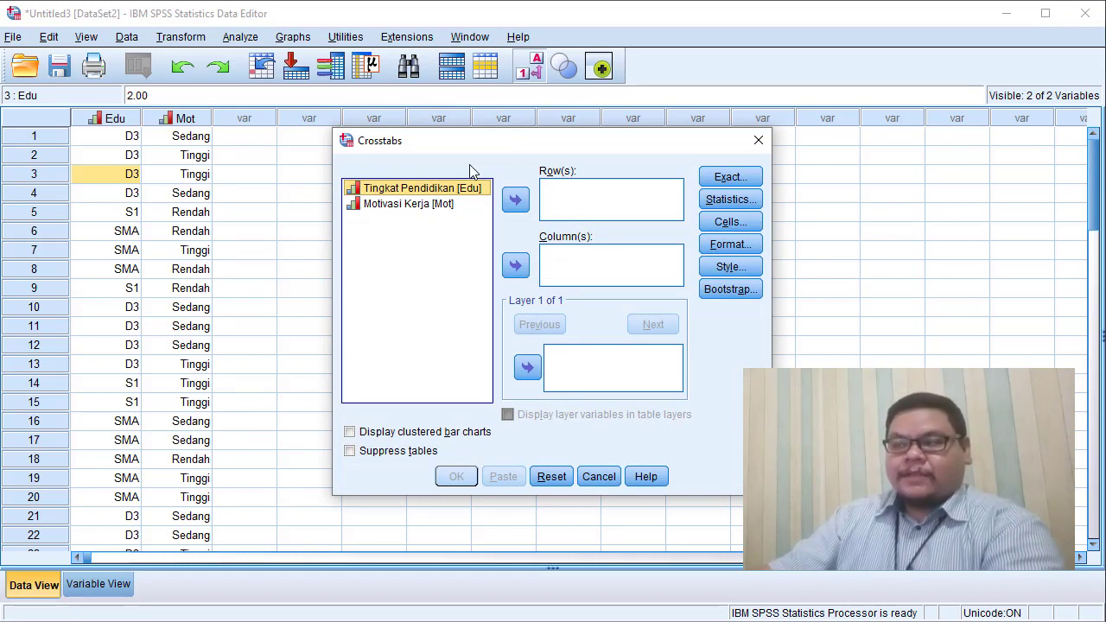
double_click(444, 192)
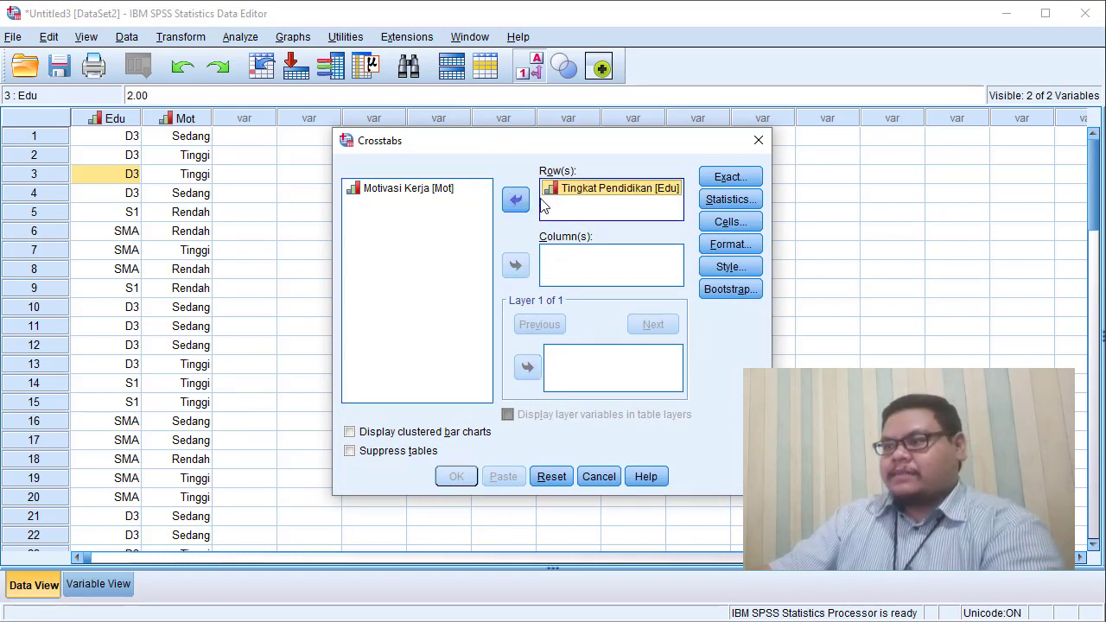
left_click(439, 197)
left_click(515, 266)
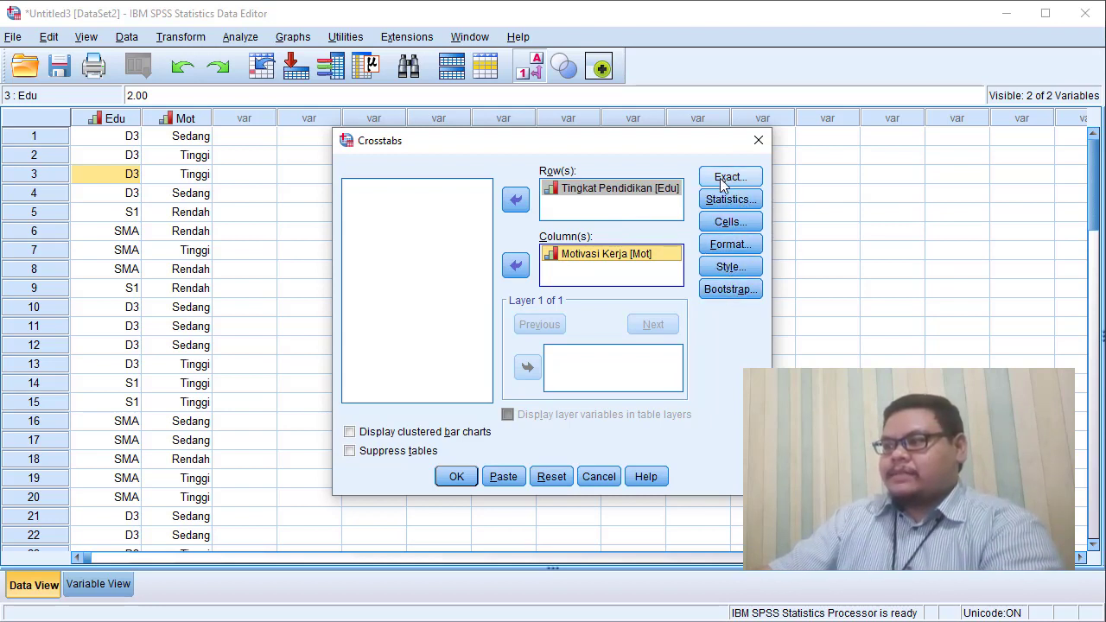
Run the crosstab with the Chi-square statistic and with expected counts displayed alongside the observed counts.
left_click(717, 200)
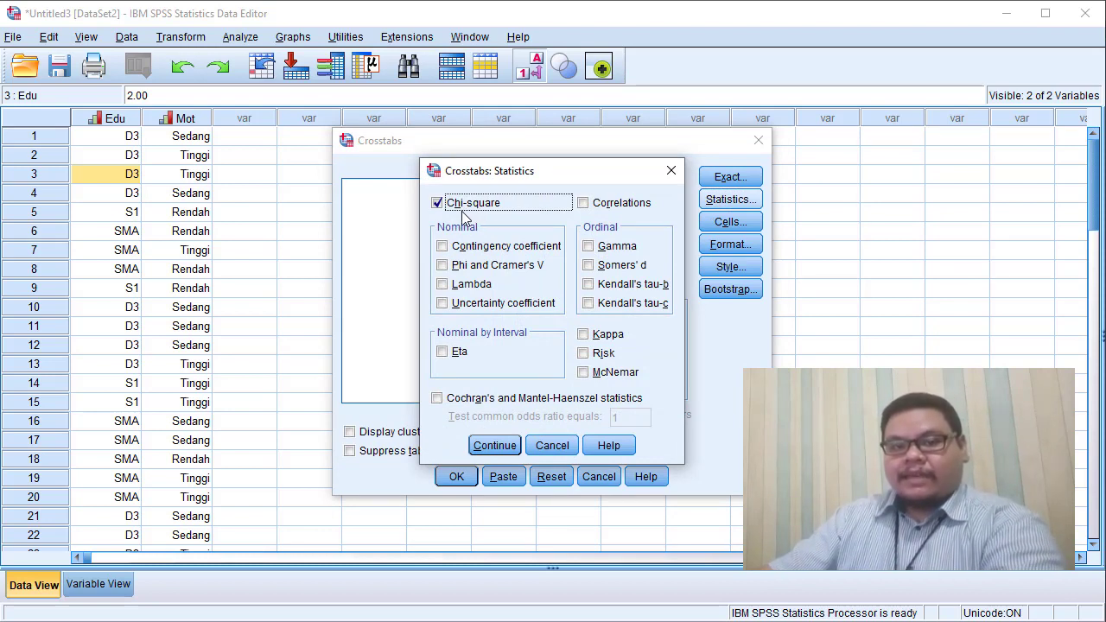
left_click(494, 446)
left_click(722, 223)
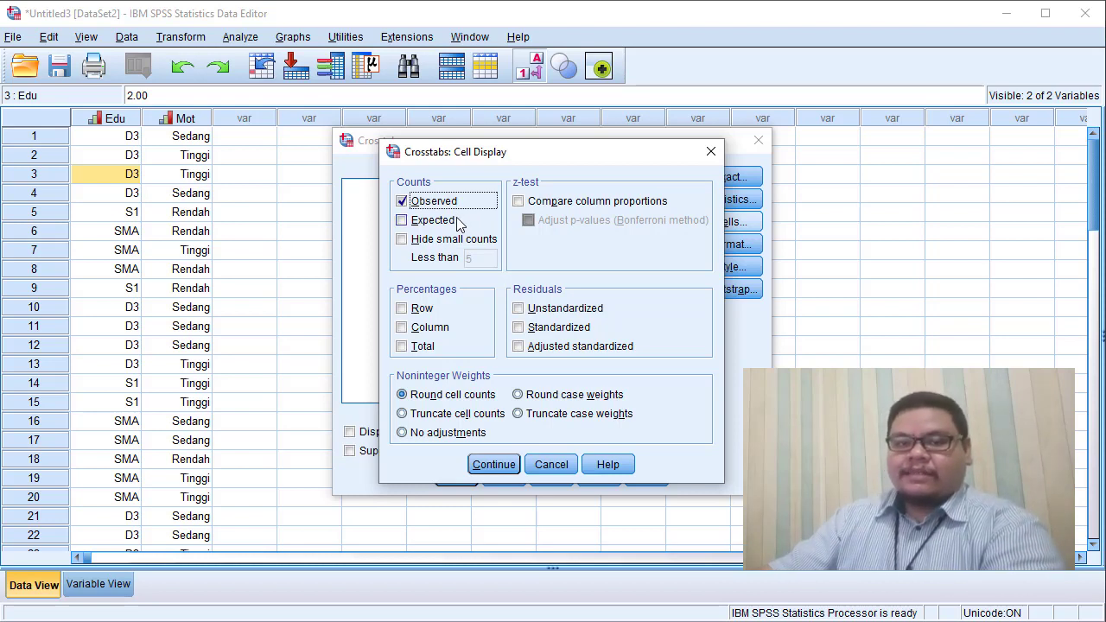
left_click(455, 228)
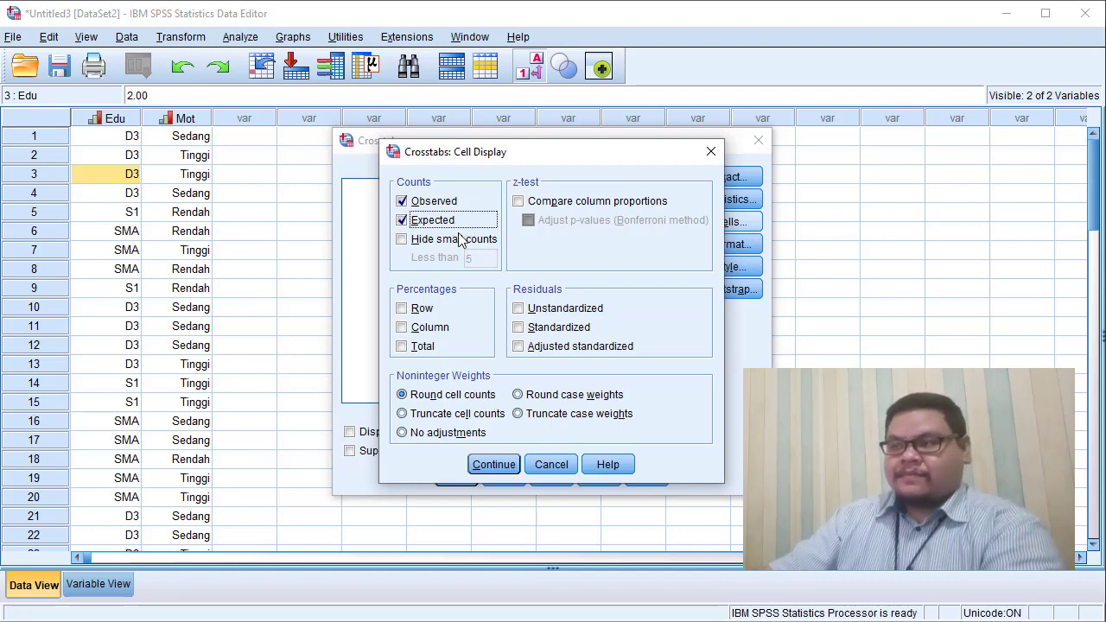
left_click(487, 467)
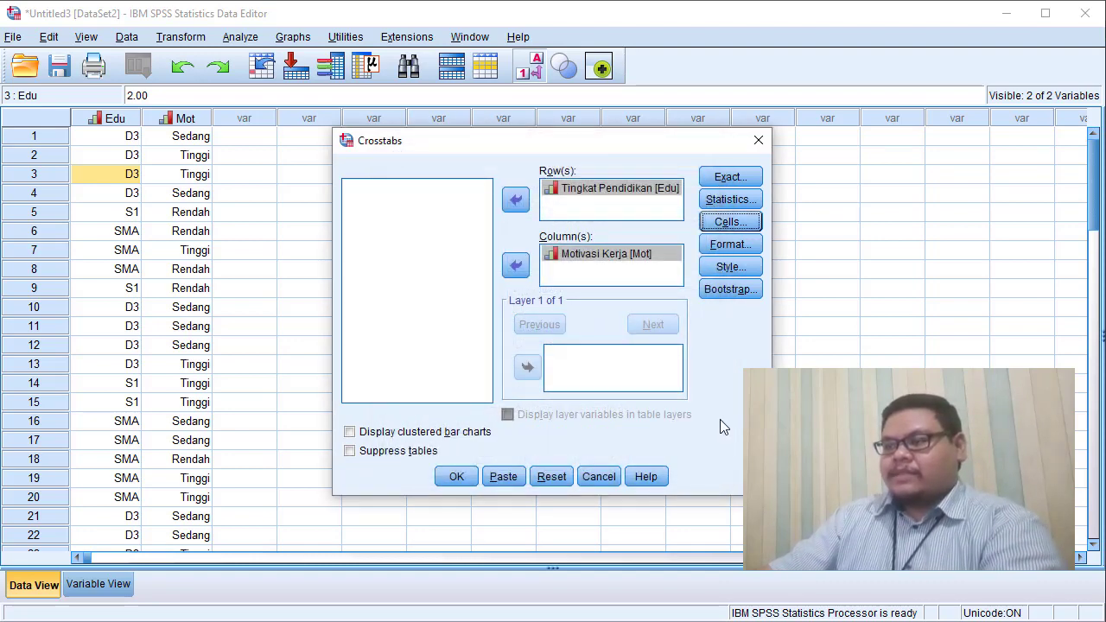
left_click(456, 478)
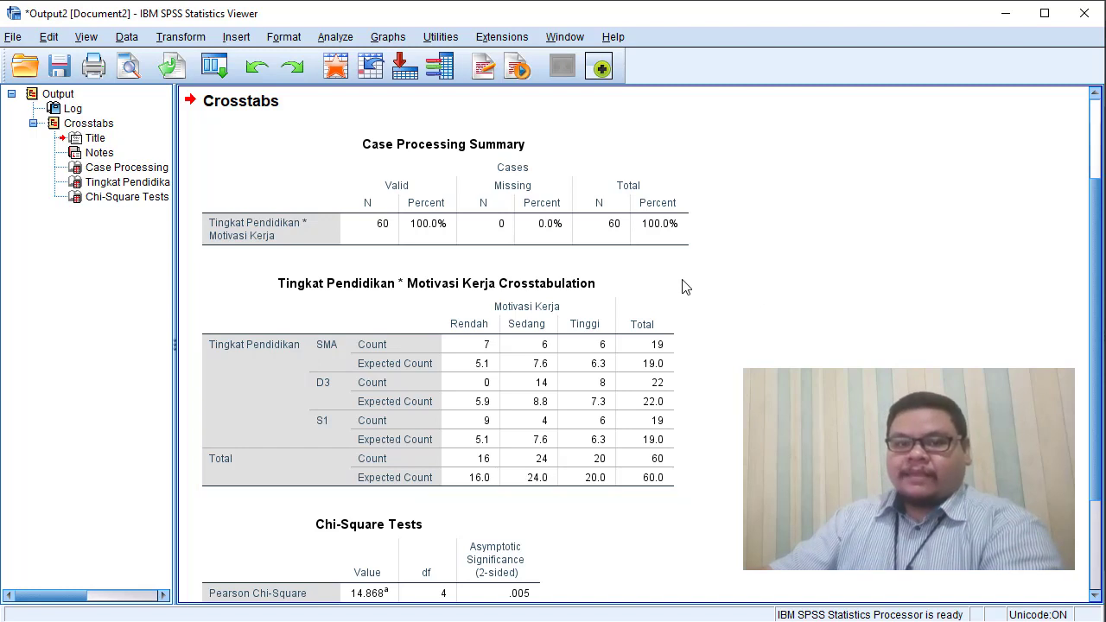
Examine the Case Processing Summary, the Tingkat Pendidikan * Motivasi Kerja crosstabulation and the Chi-Square Tests tables in the output.
left_click(440, 205)
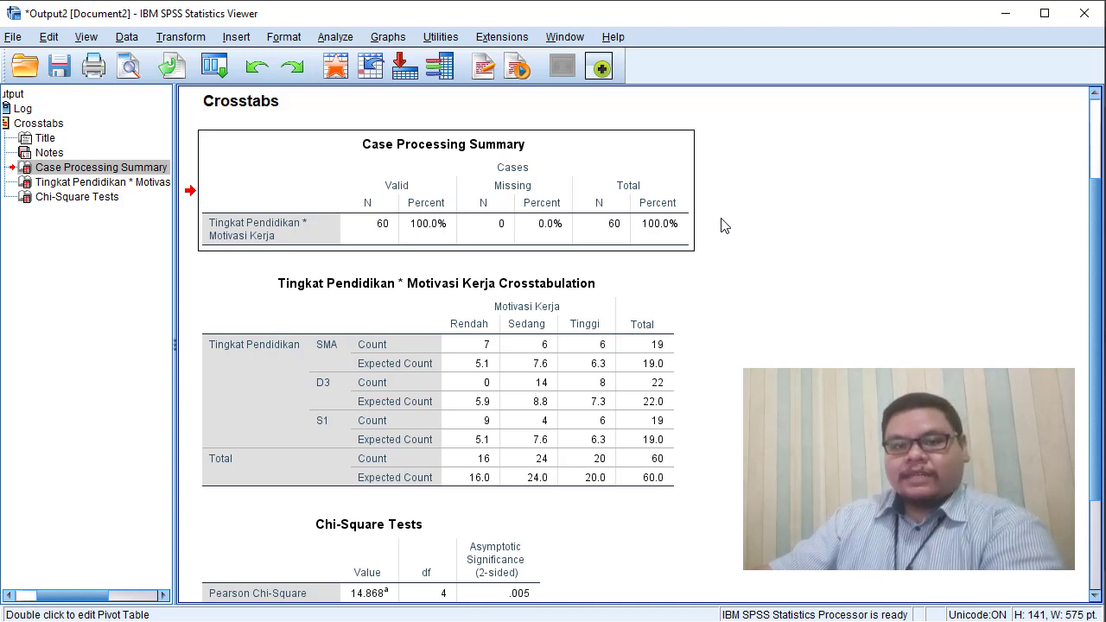
left_click(664, 230)
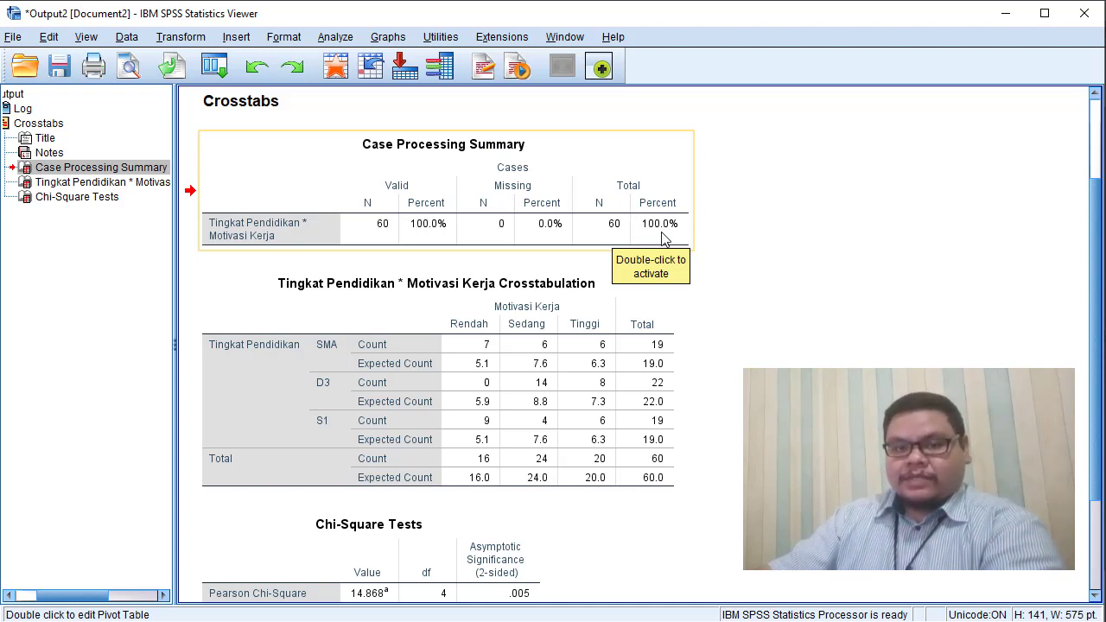
left_click(544, 364)
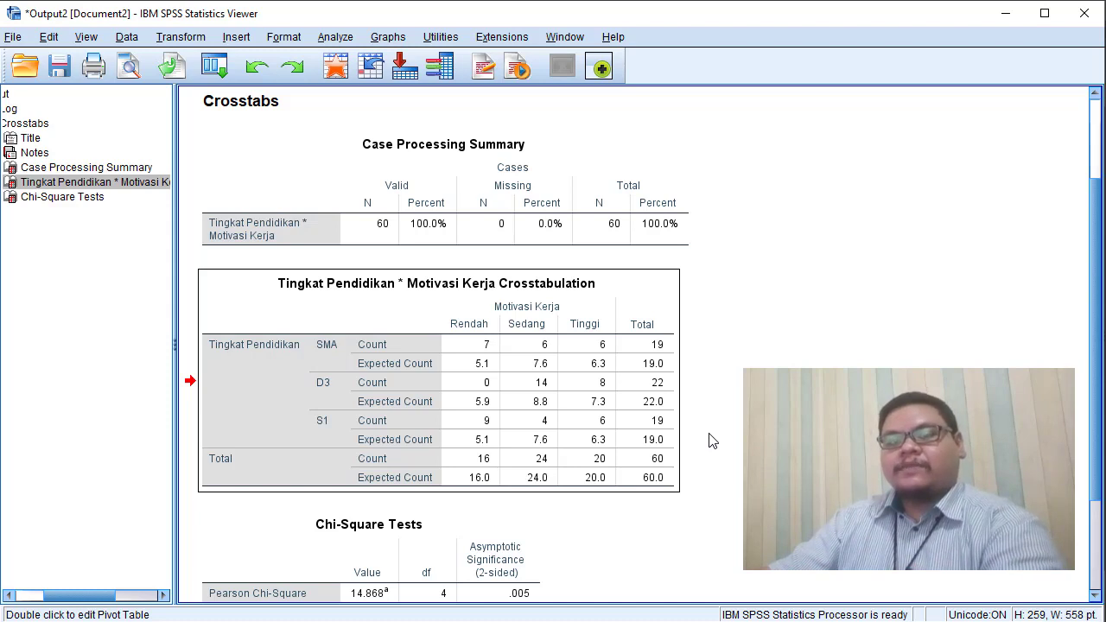
left_click(397, 540)
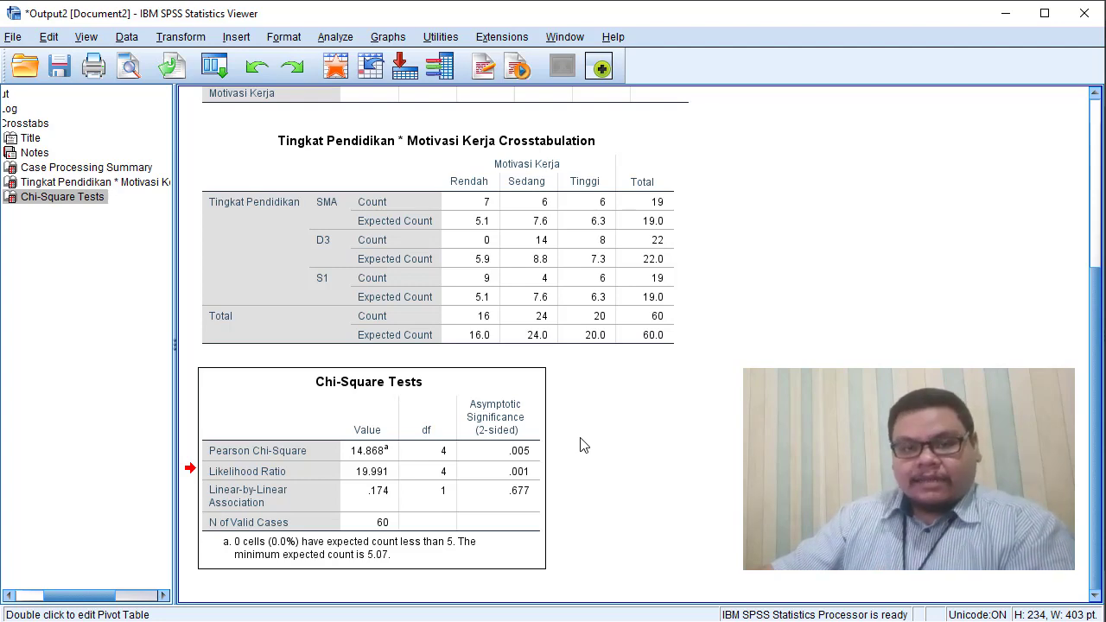
Switch to the Excel workbook and examine the observed frequencies by row and column and the expected-frequency formula on the MotivasiKerja_Jawab sheet.
key("alt+Tab")
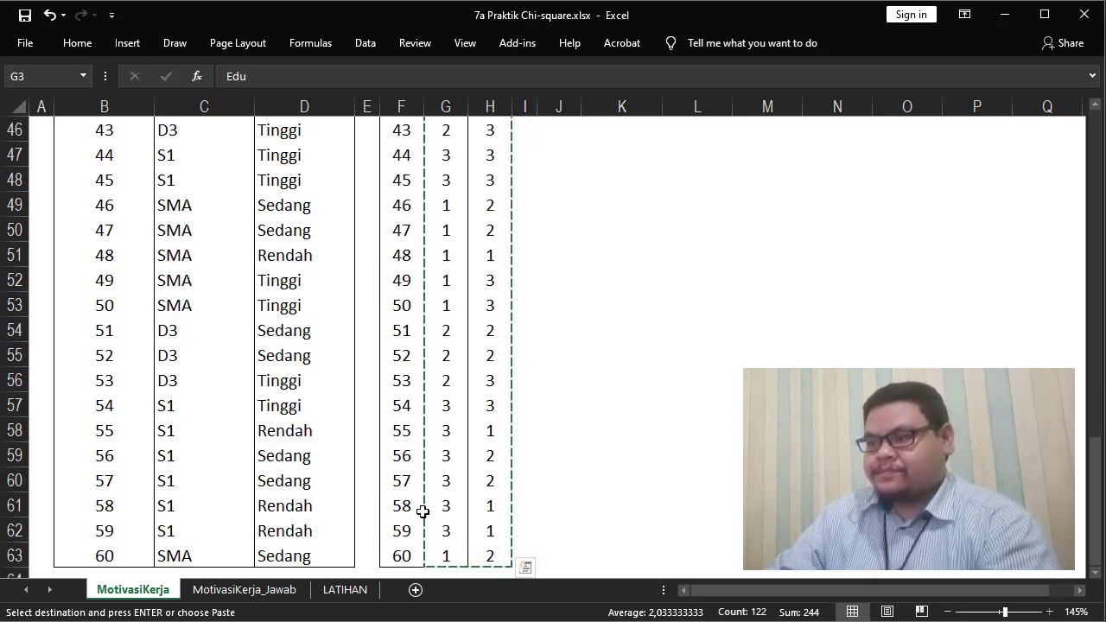
left_click(229, 589)
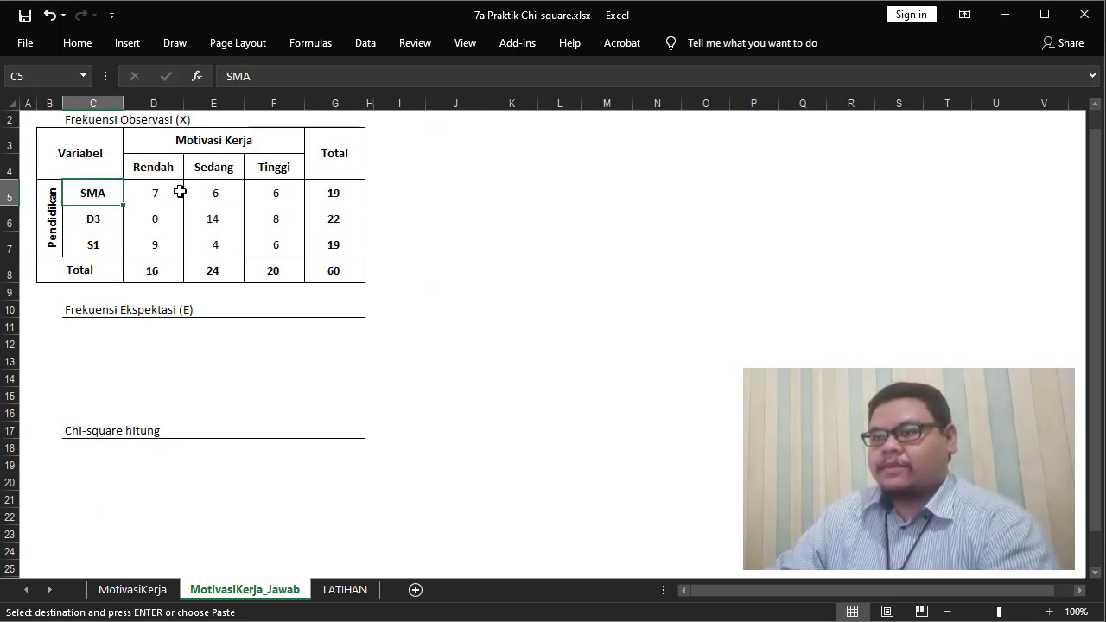
left_click_drag(180, 191, 264, 185)
left_click_drag(91, 216, 281, 215)
left_click_drag(92, 243, 284, 239)
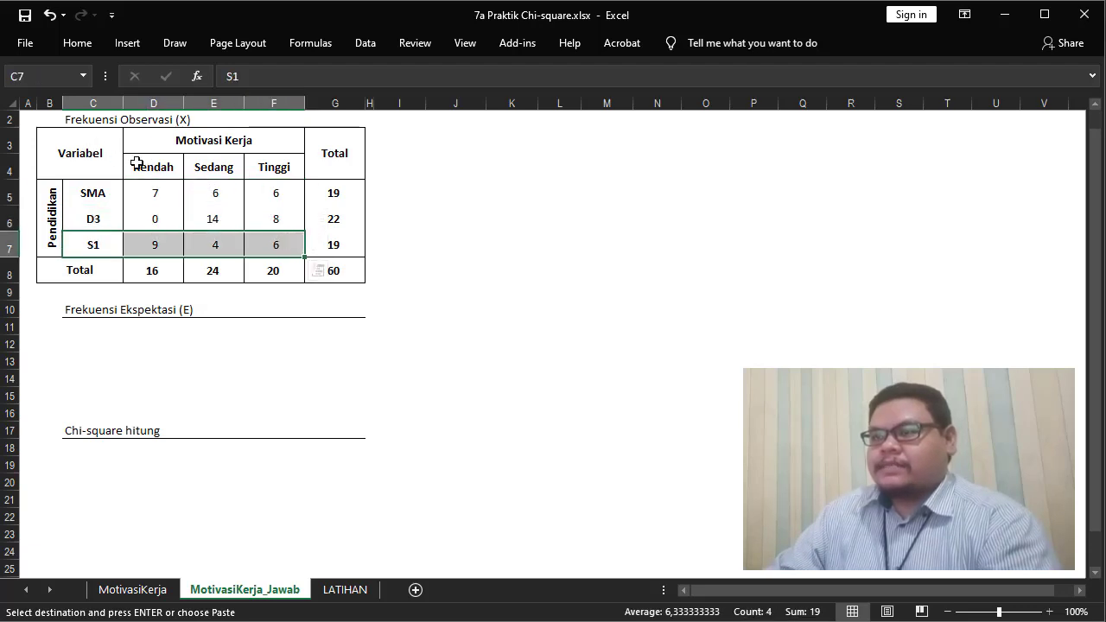
left_click_drag(137, 164, 151, 245)
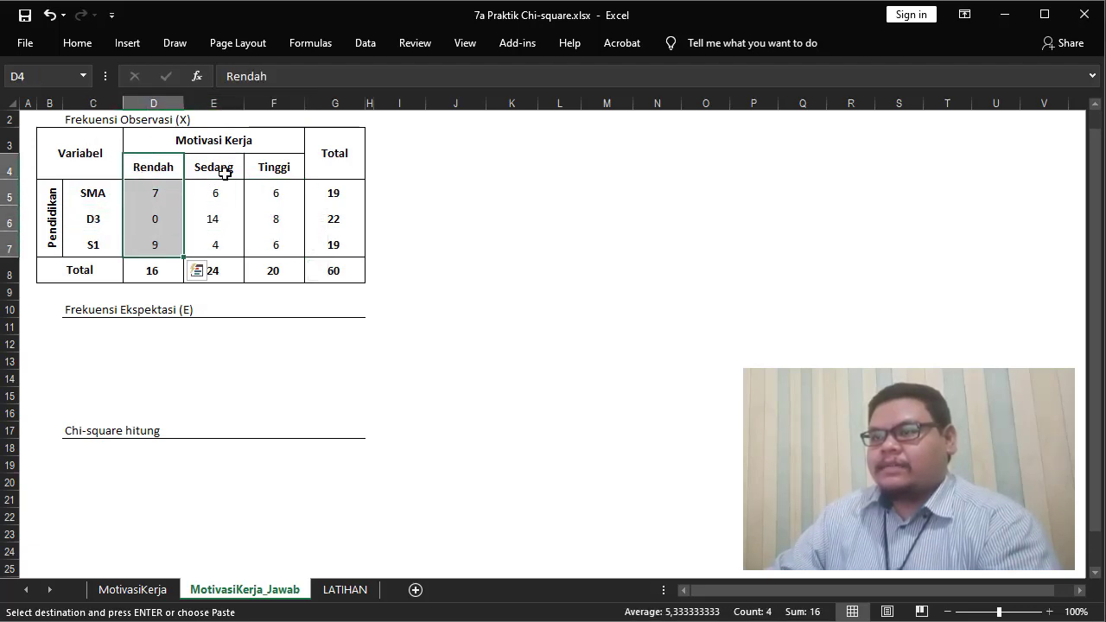
left_click_drag(225, 172, 222, 242)
left_click_drag(278, 170, 281, 248)
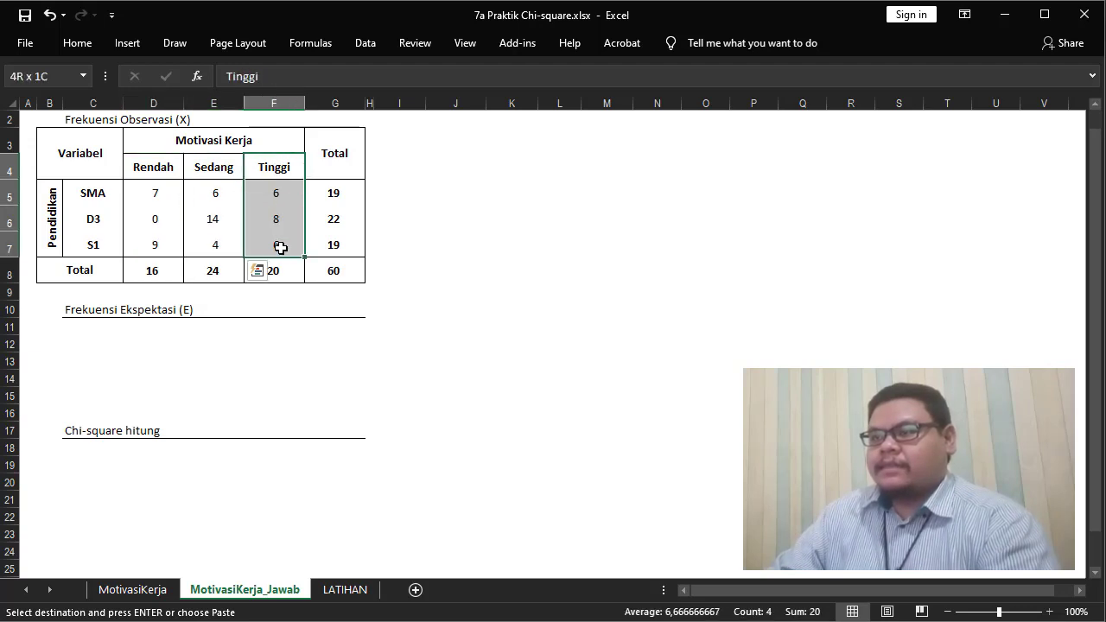
left_click(173, 199)
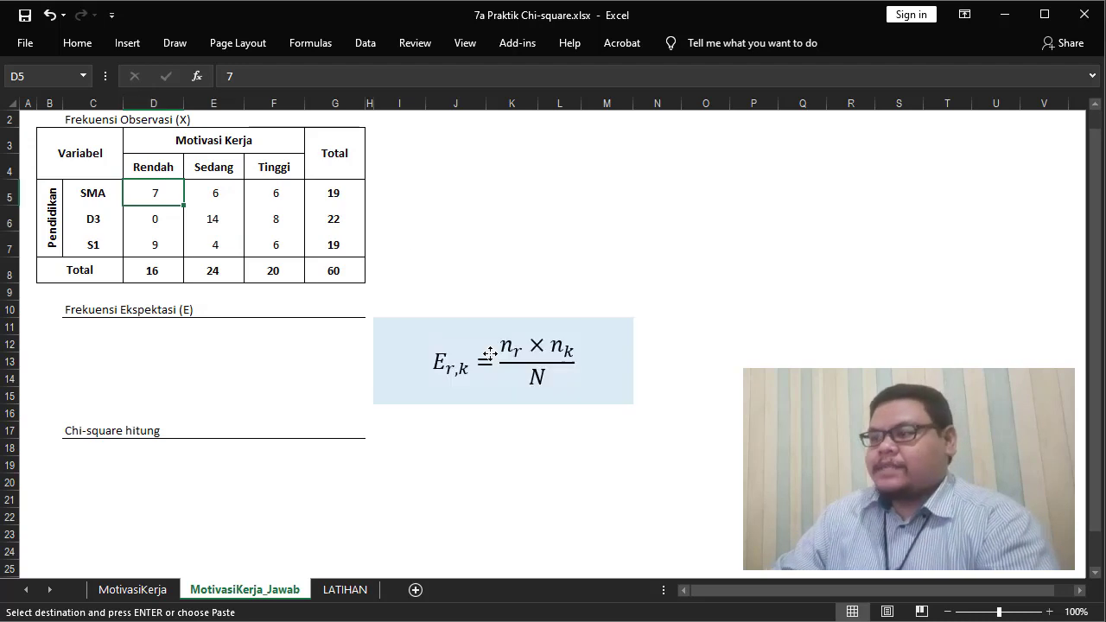
left_click(458, 335)
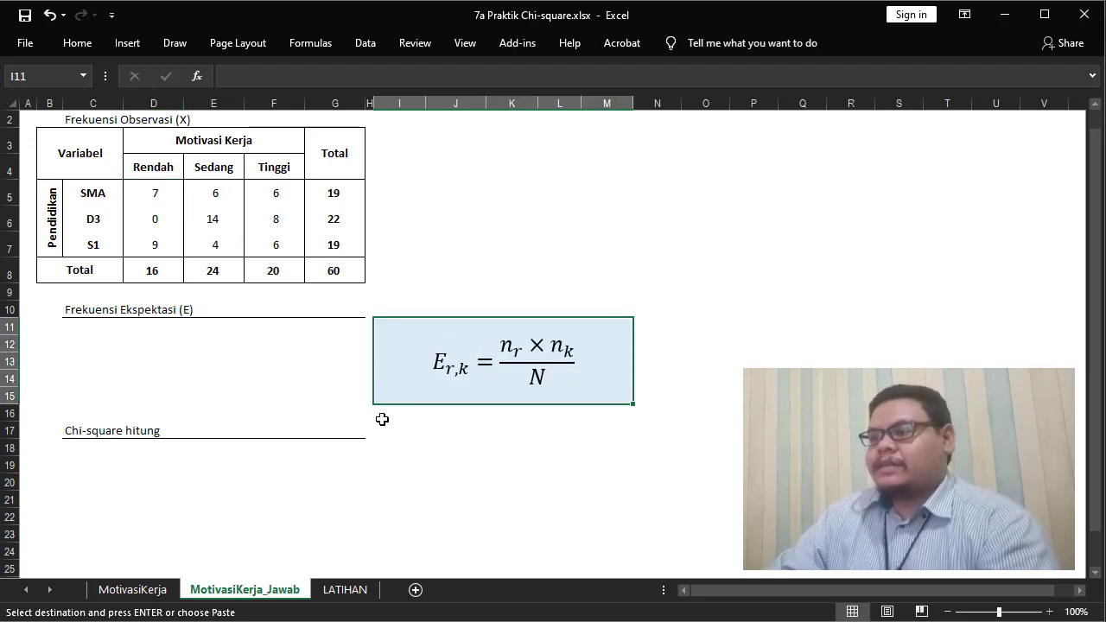